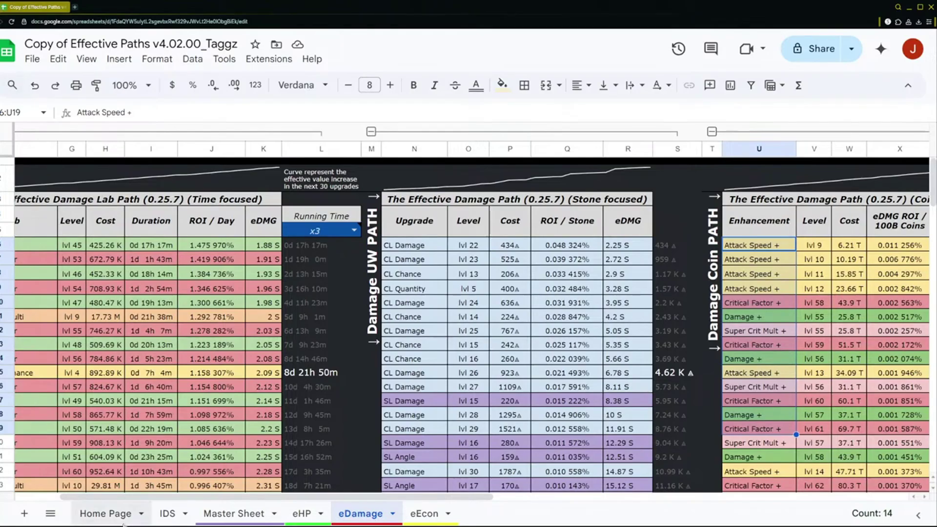
# From the Home Page's vLatest smart chip, open Effective Paths v4.05.02 in a new tab.
pyautogui.click(106, 513)
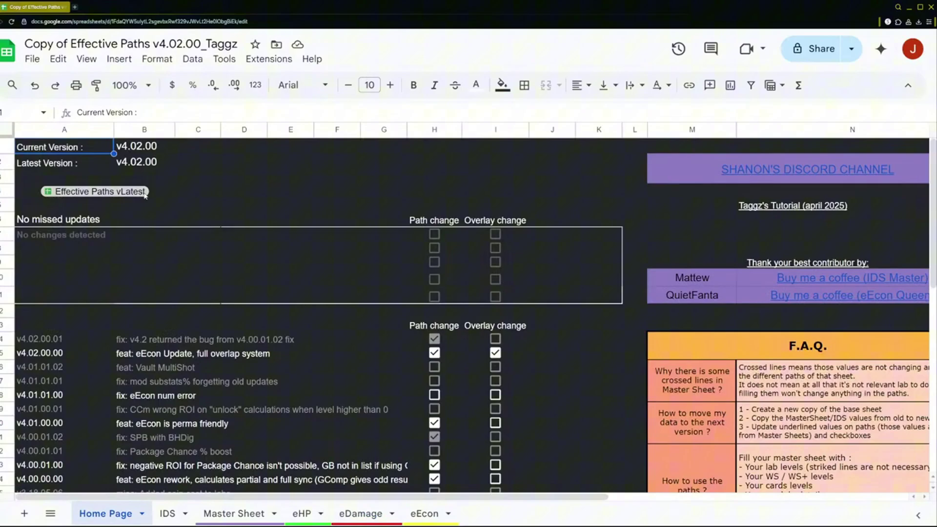
pyautogui.moveTo(147, 195)
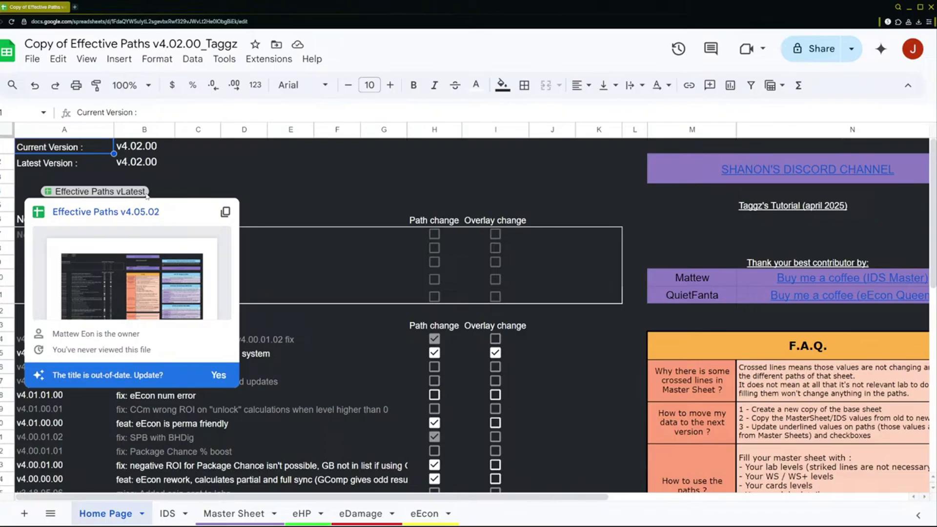
pyautogui.click(494, 163)
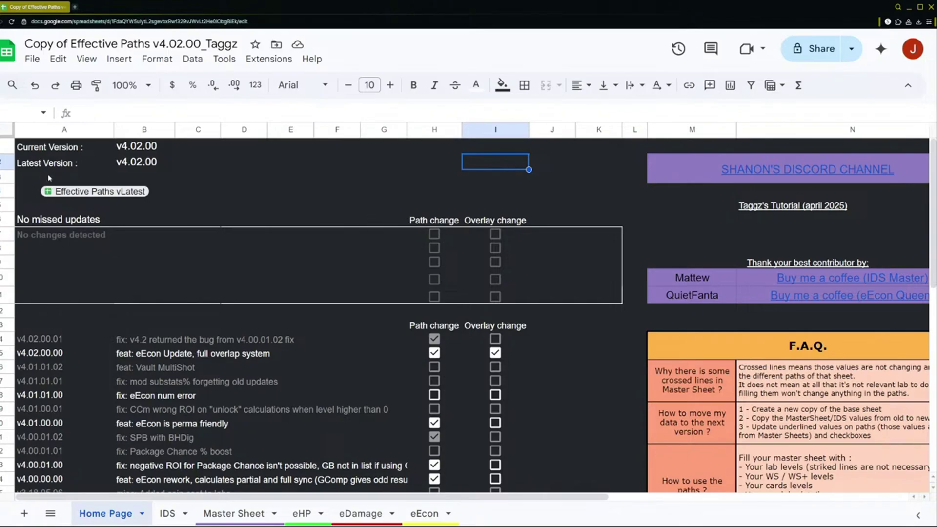
pyautogui.click(140, 150)
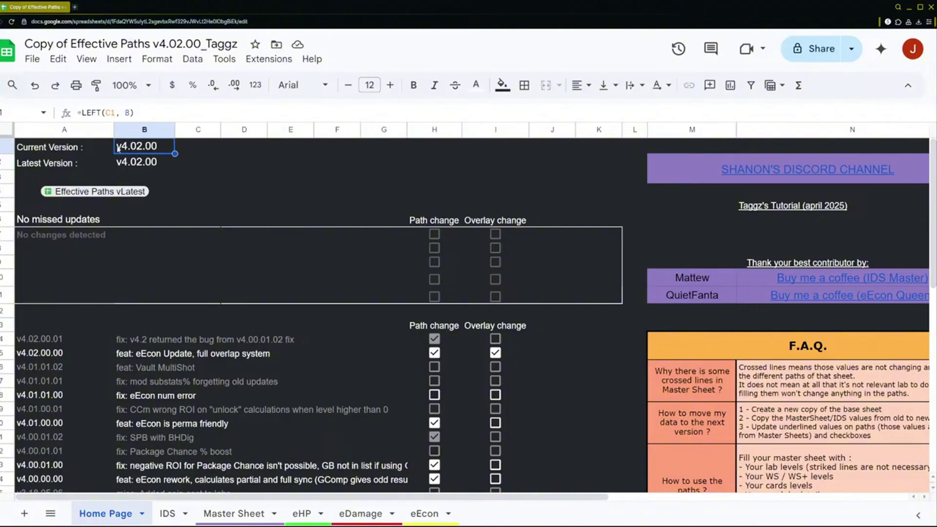
pyautogui.moveTo(109, 200)
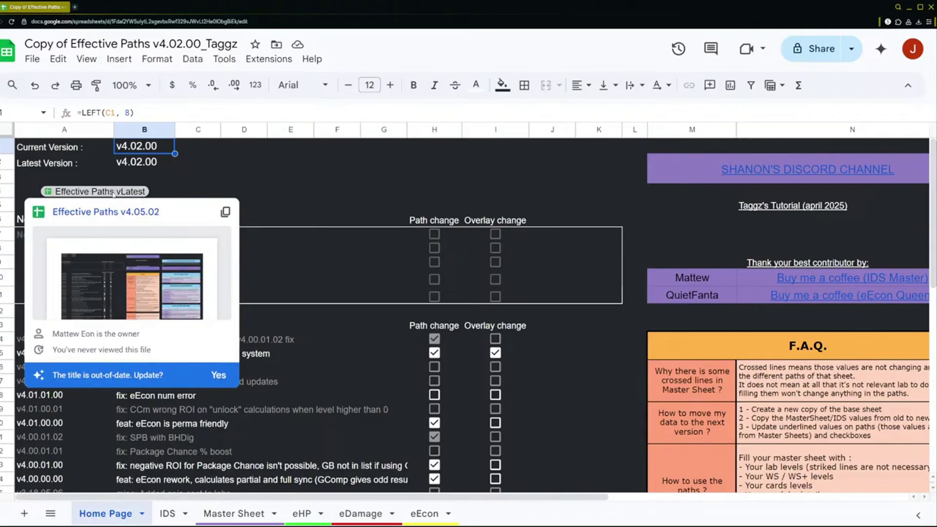
pyautogui.click(123, 215)
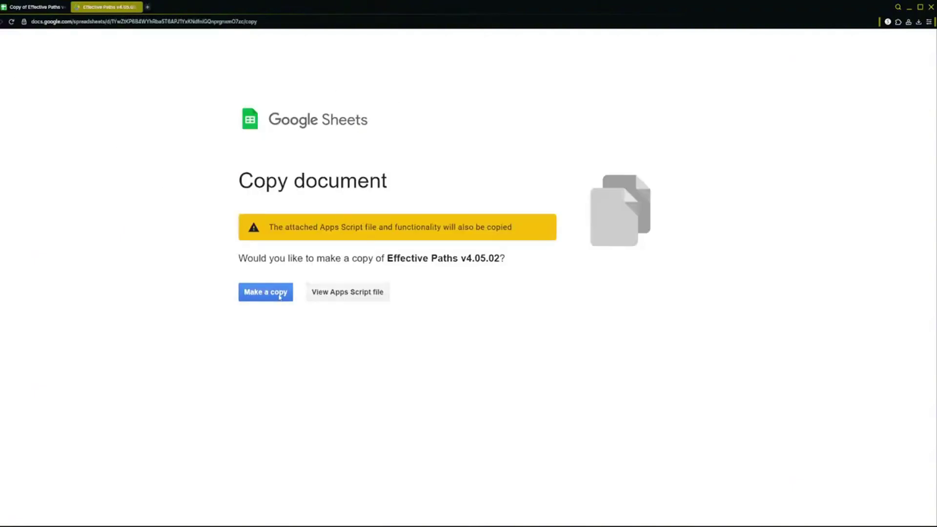
# Make a copy of v4.05.02, then retitle the old v4.02.00 spreadsheet to end in _OLD.
pyautogui.click(278, 294)
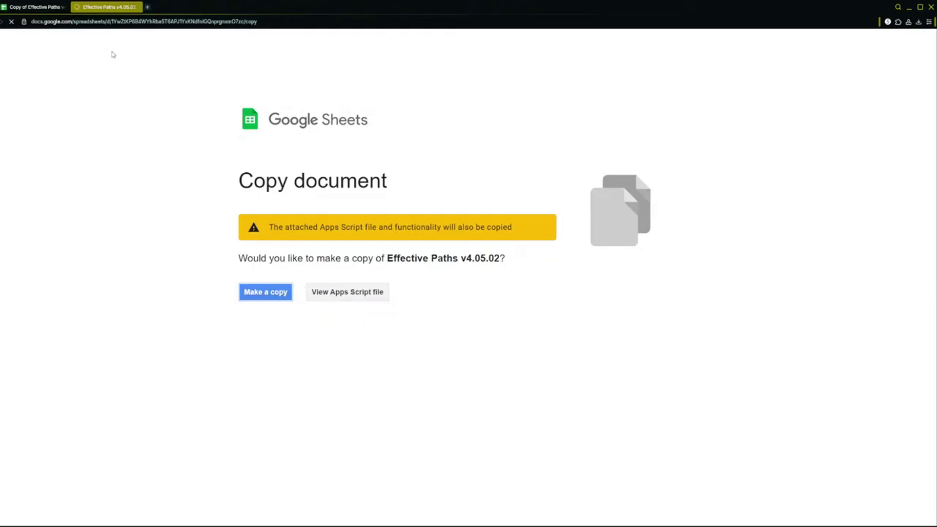
pyautogui.click(56, 7)
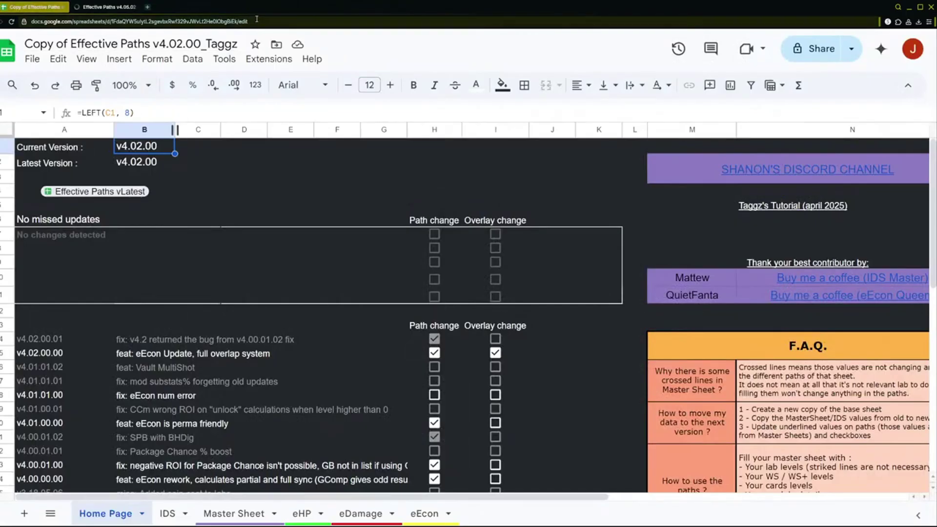
pyautogui.click(227, 46)
pyautogui.press('BackSpace')
pyautogui.press('BackSpace')
pyautogui.press('BackSpace')
pyautogui.press('BackSpace')
pyautogui.press('BackSpace')
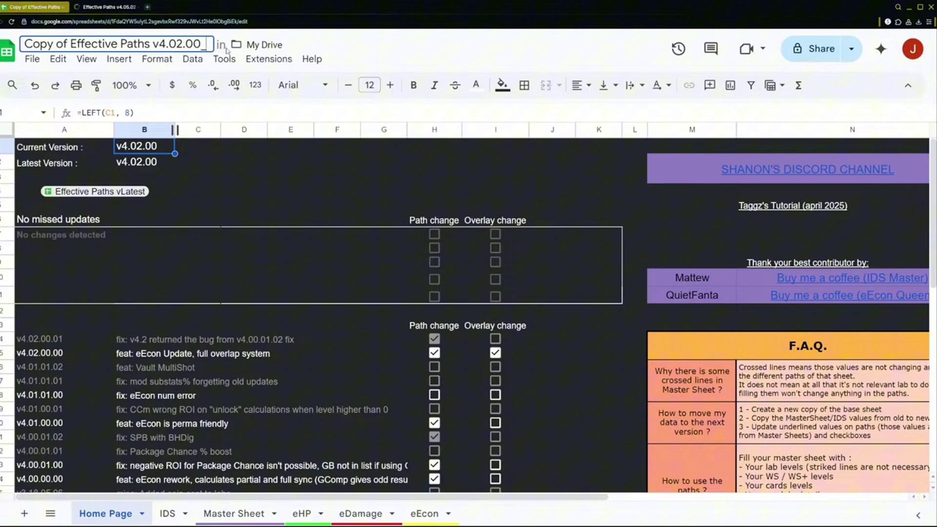
pyautogui.write('OLD')
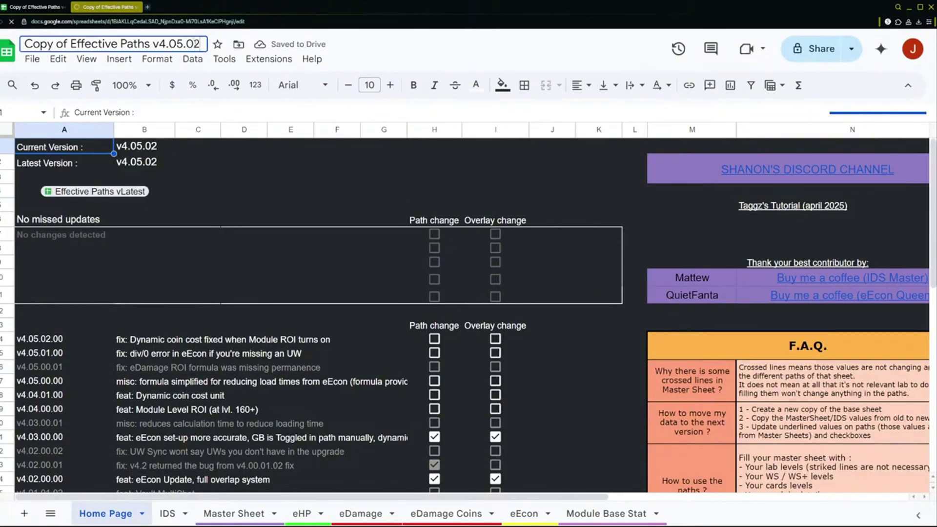
# Rename the new copy to 'Copy of Effective Paths v4.05.02_taggz'.
pyautogui.click(200, 45)
pyautogui.write('_taggz')
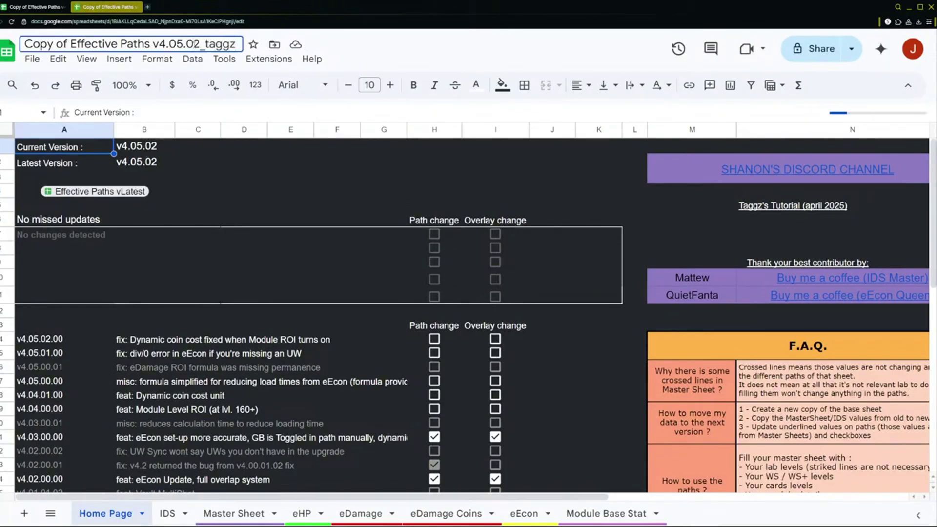
pyautogui.click(277, 233)
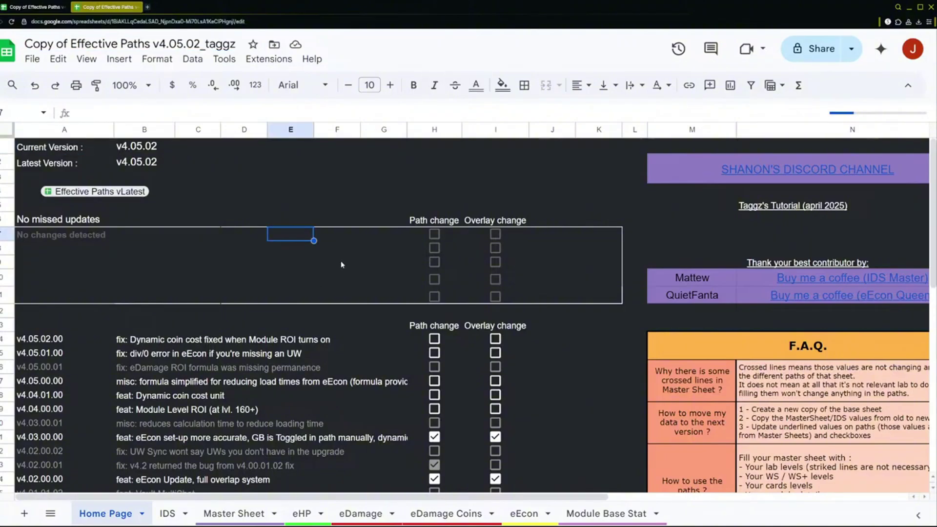
# Copy the Laboratory URL from D5 of the _OLD file's IDS sheet into D5 of the new copy.
pyautogui.click(167, 513)
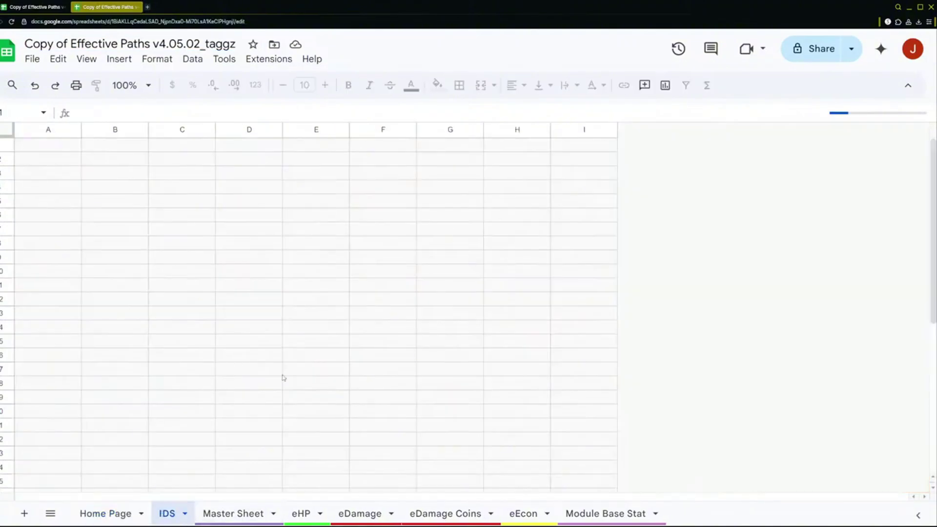
pyautogui.hotkey('ctrl', 'shift', 'Tab')
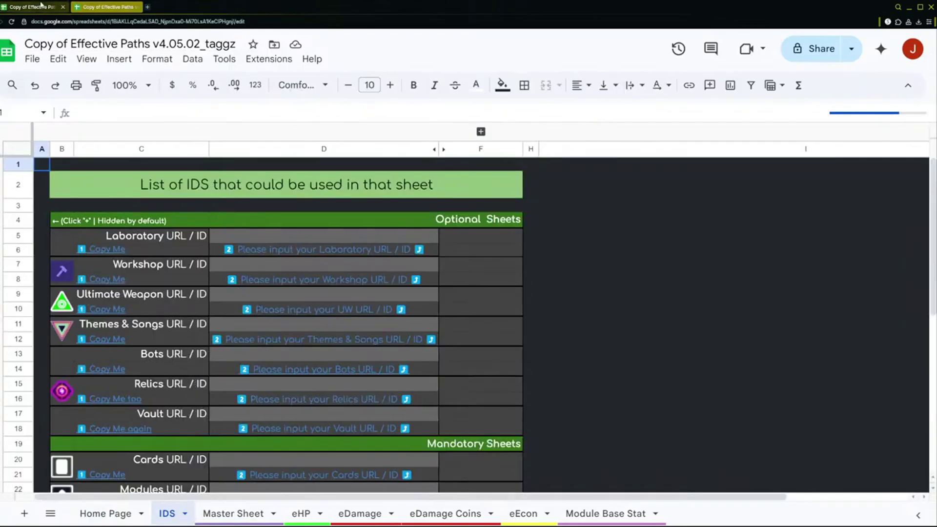
pyautogui.click(168, 513)
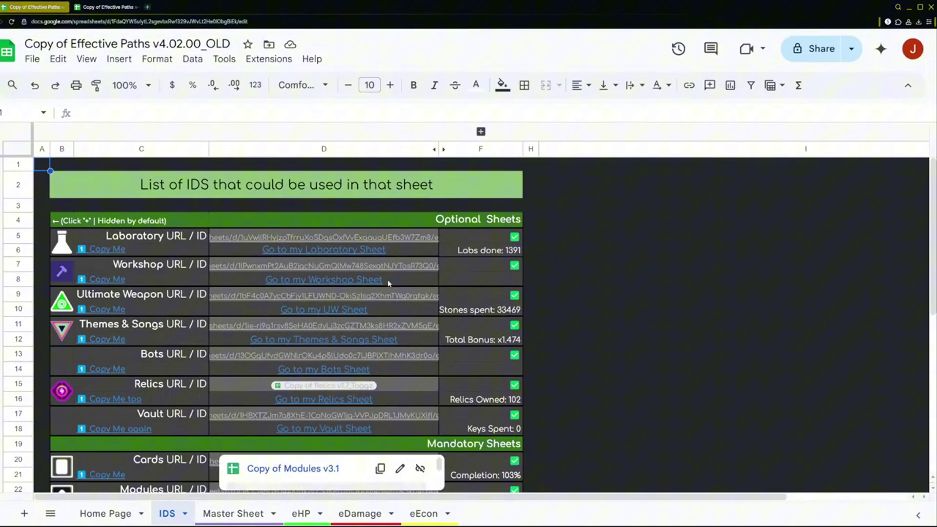
pyautogui.click(423, 238)
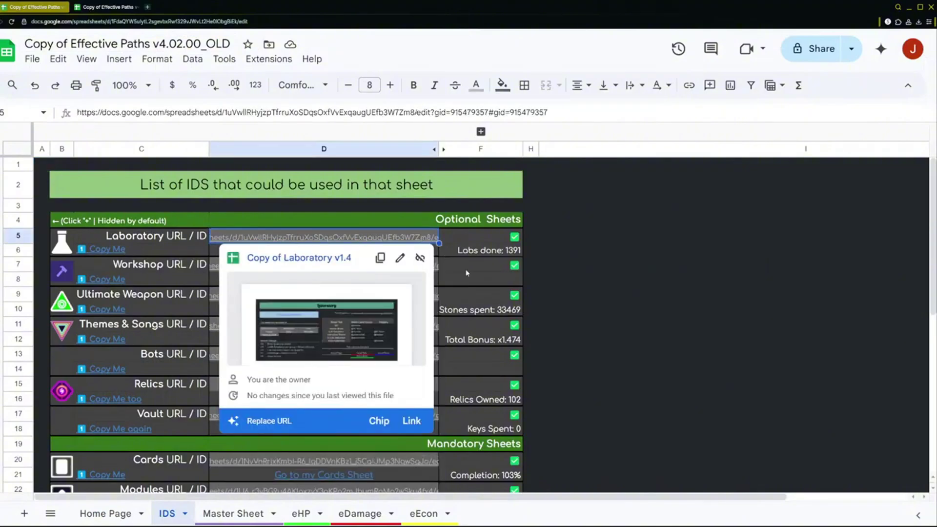
pyautogui.click(466, 271)
pyautogui.press('Left')
pyautogui.press('Right')
pyautogui.press('Down')
pyautogui.press('Down')
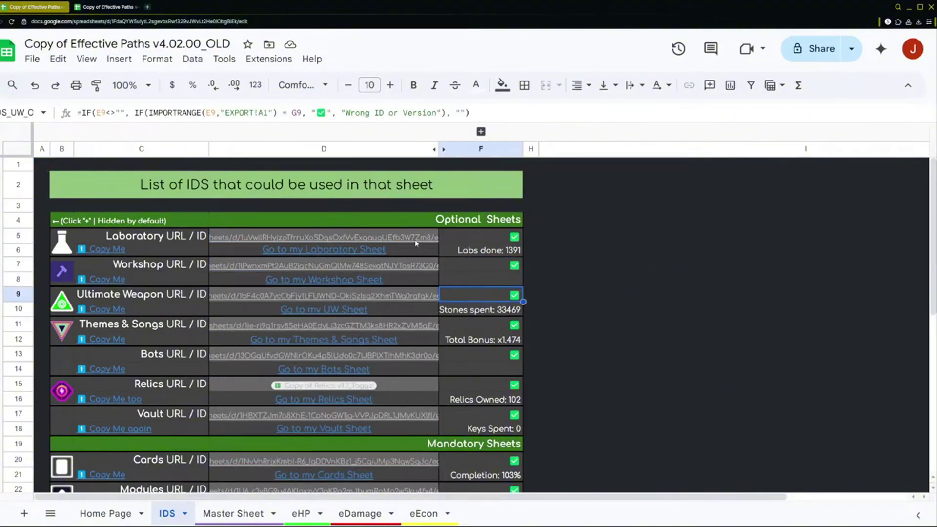
pyautogui.click(416, 241)
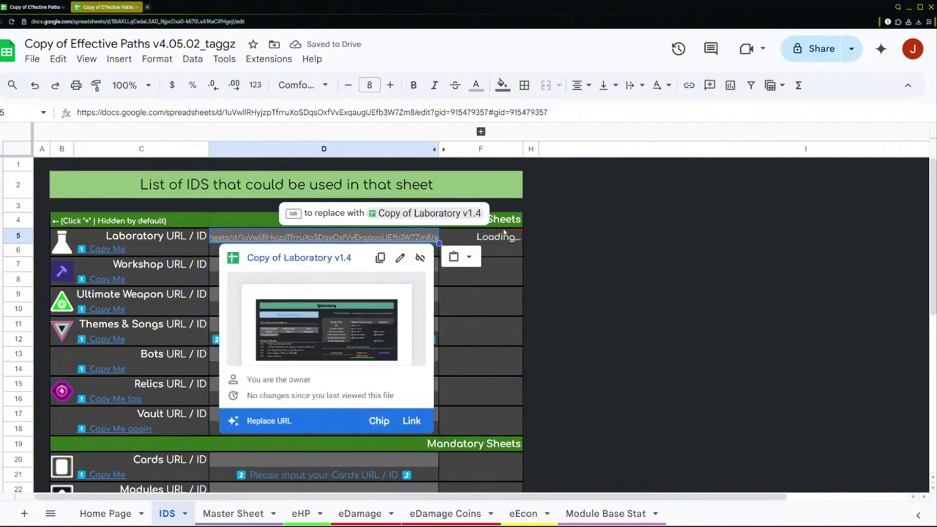
pyautogui.moveTo(505, 239)
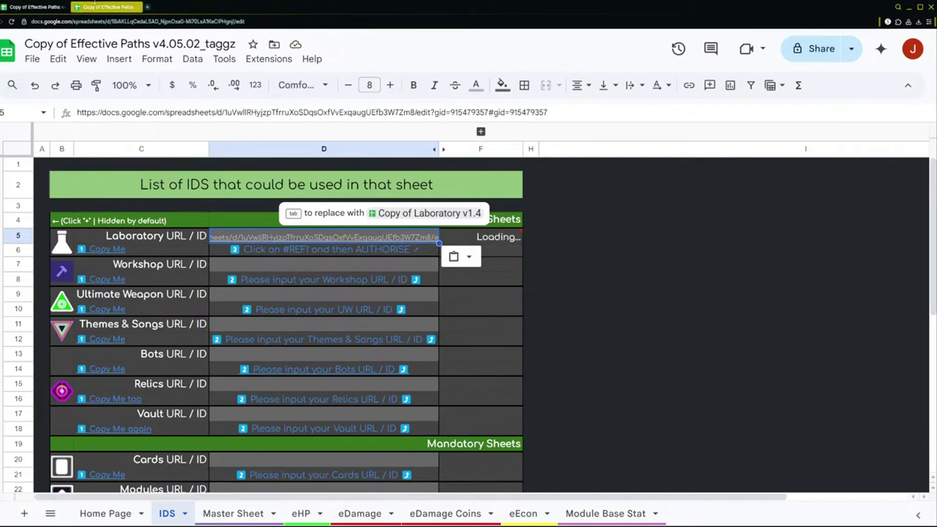
# Paste the old copy's Workshop, Ultimate Weapon and Themes & Songs links into D7, D9 and D11.
pyautogui.click(44, 7)
pyautogui.click(357, 266)
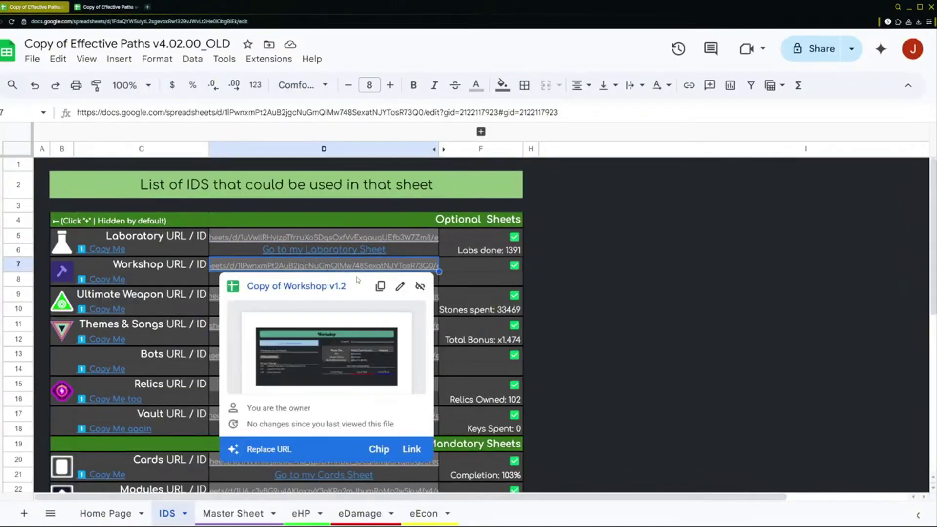
pyautogui.click(380, 286)
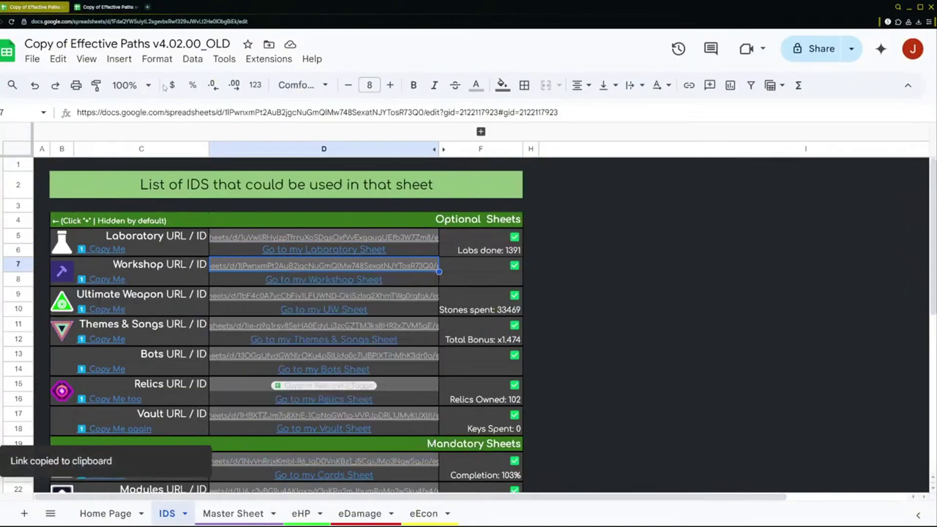
pyautogui.click(91, 4)
pyautogui.hotkey('ctrl', 'v')
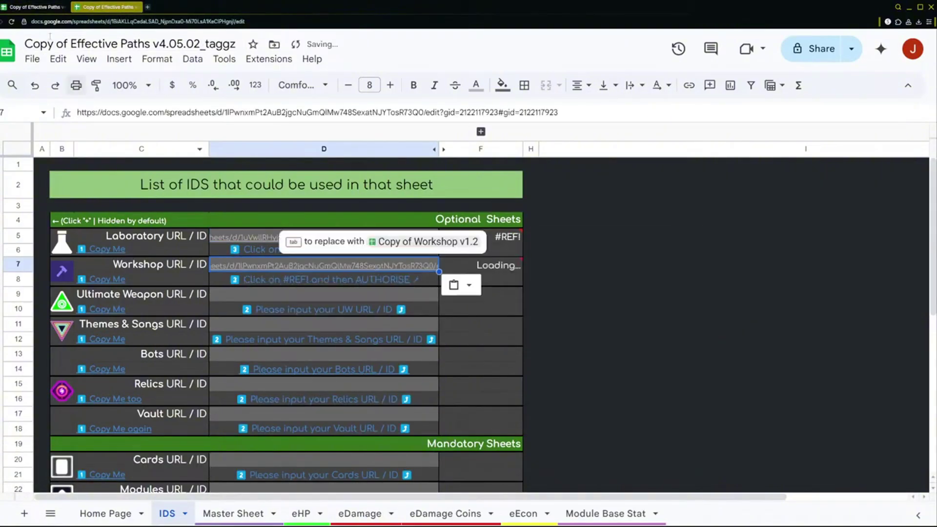
pyautogui.click(37, 7)
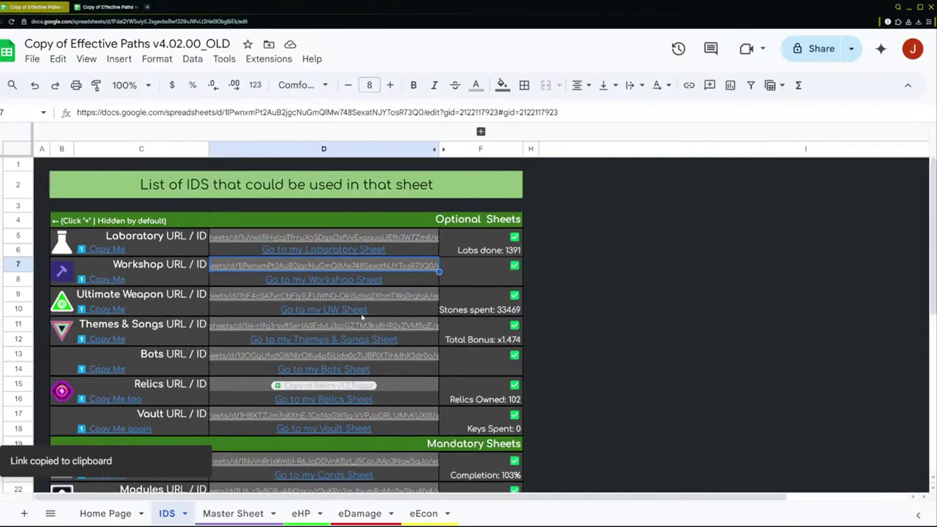
pyautogui.click(361, 296)
pyautogui.click(379, 315)
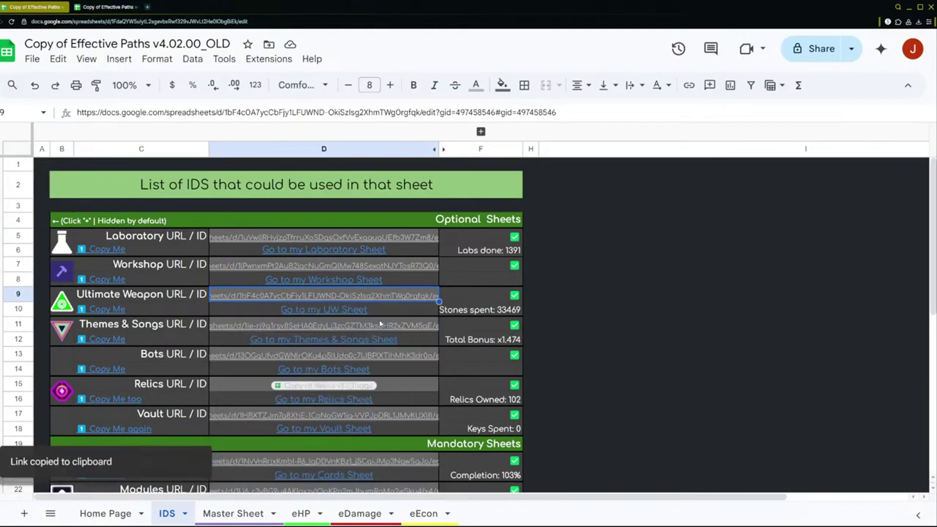
pyautogui.click(133, 6)
pyautogui.click(386, 299)
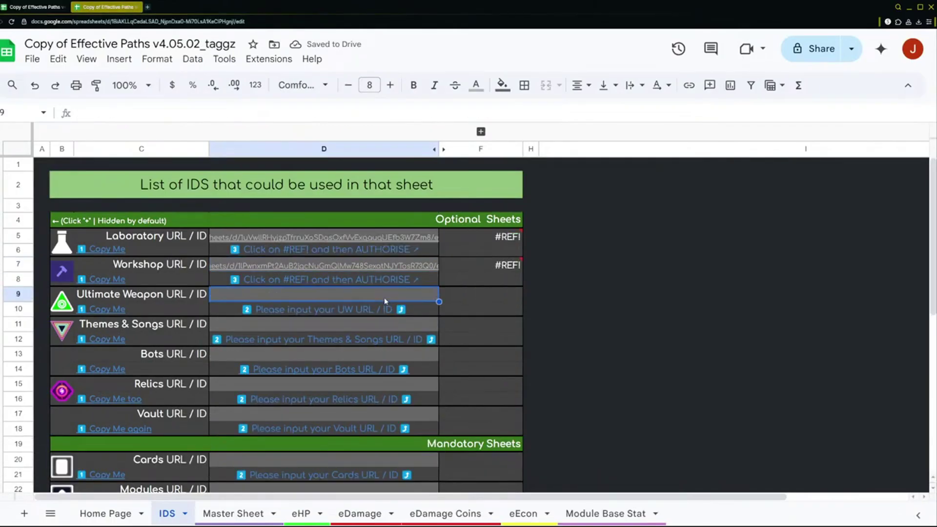
pyautogui.hotkey('ctrl', 'v')
pyautogui.click(36, 7)
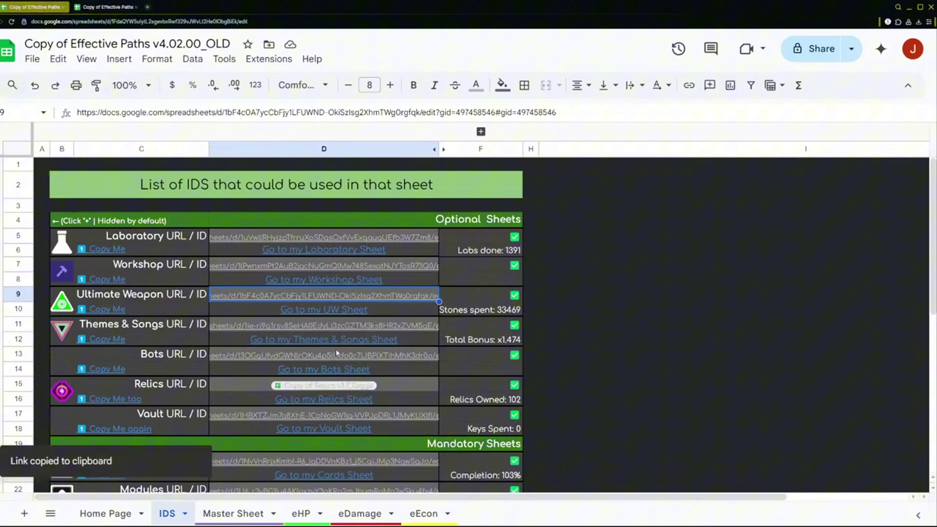
pyautogui.click(354, 329)
pyautogui.click(378, 346)
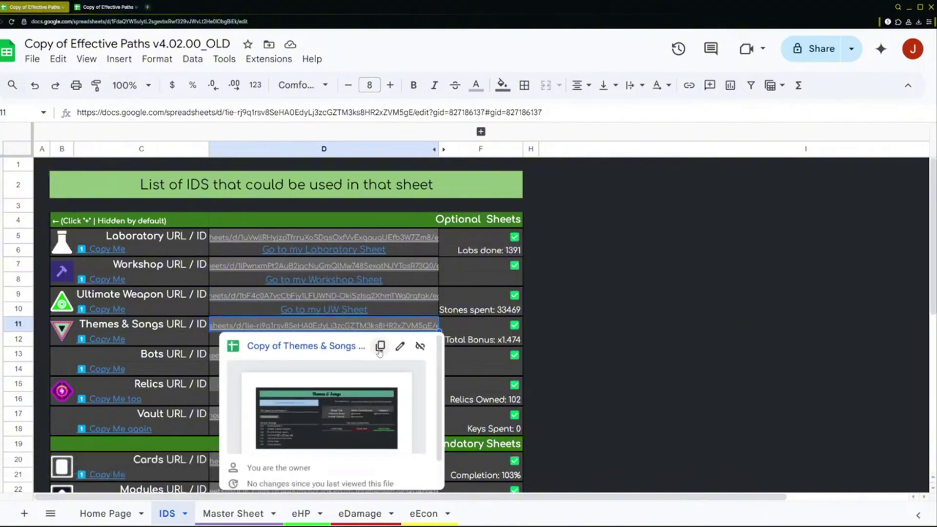
pyautogui.click(107, 7)
pyautogui.click(400, 326)
pyautogui.hotkey('ctrl', 'v')
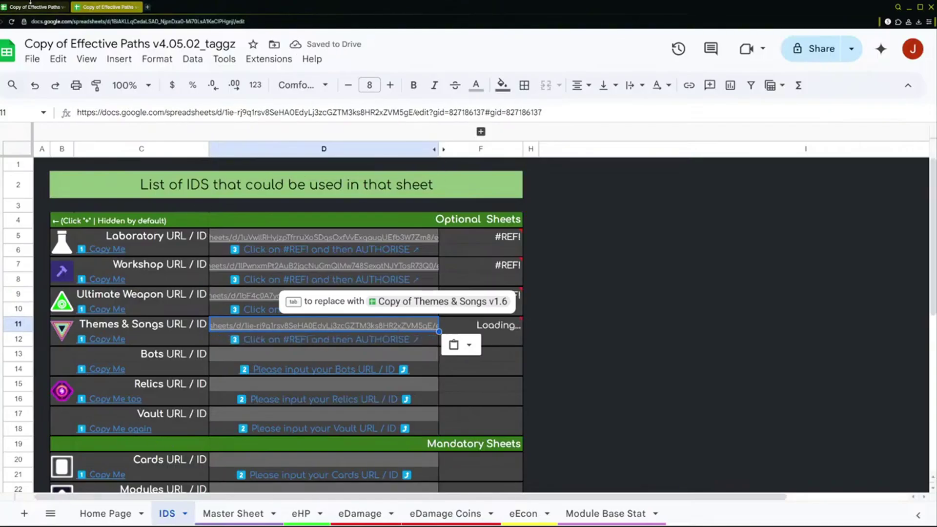
# Paste the Bots, Relics and Vault links into D13, D15 and D17 of the taggz copy.
pyautogui.hotkey('ctrl', 'shift', 'Tab')
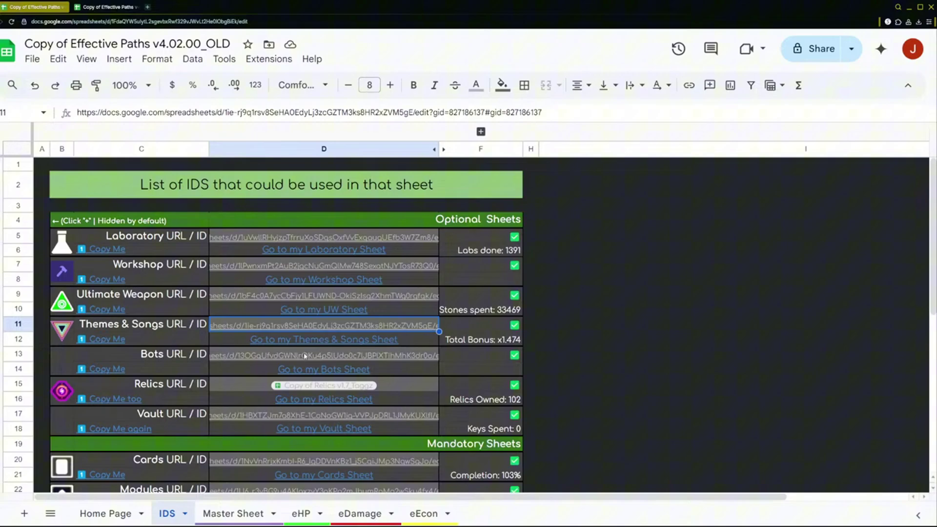
pyautogui.click(305, 356)
pyautogui.click(381, 362)
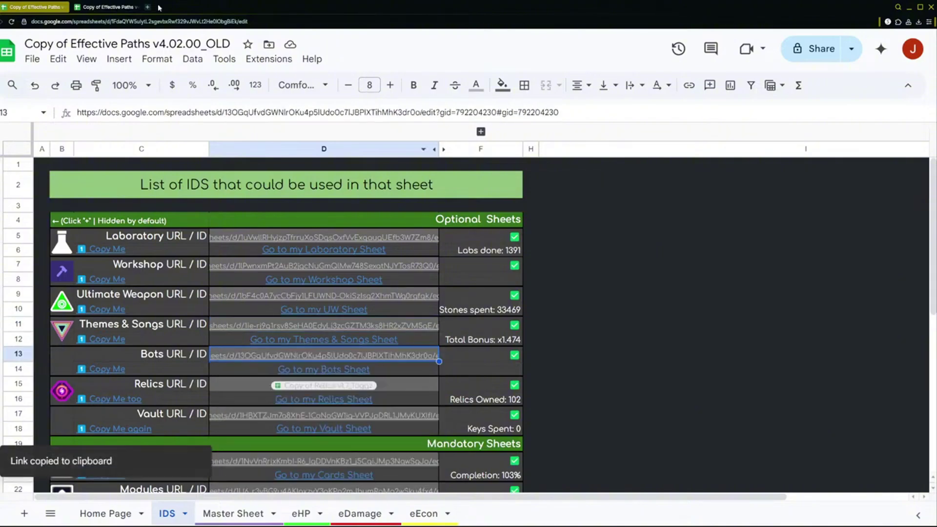
pyautogui.click(110, 7)
pyautogui.click(381, 357)
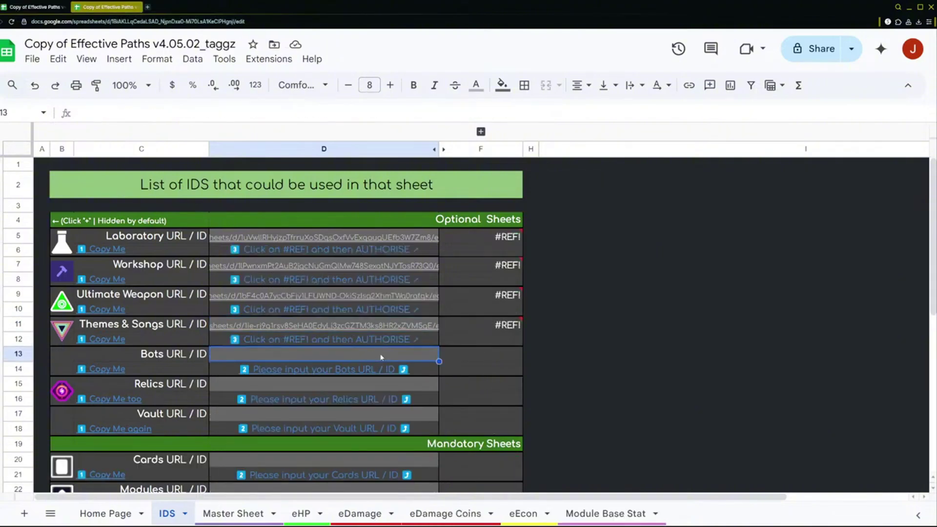
pyautogui.hotkey('ctrl', 'v')
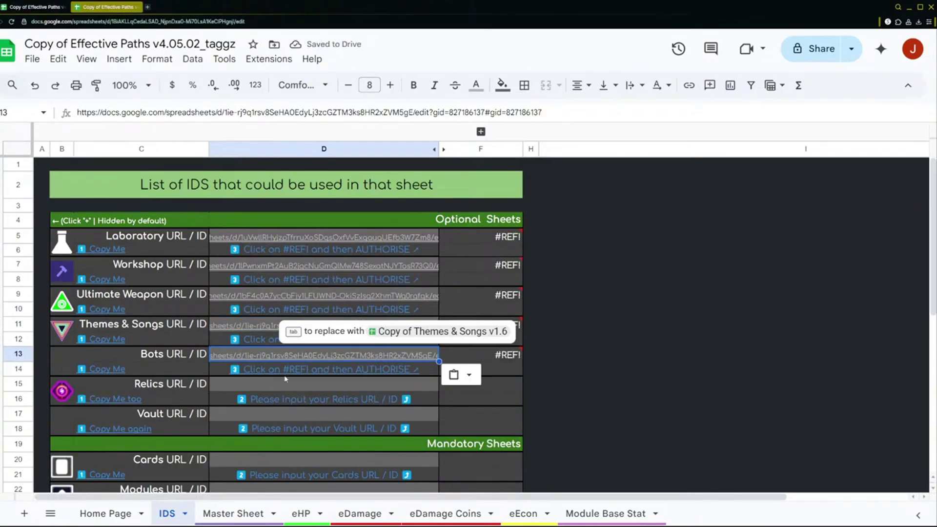
pyautogui.click(46, 6)
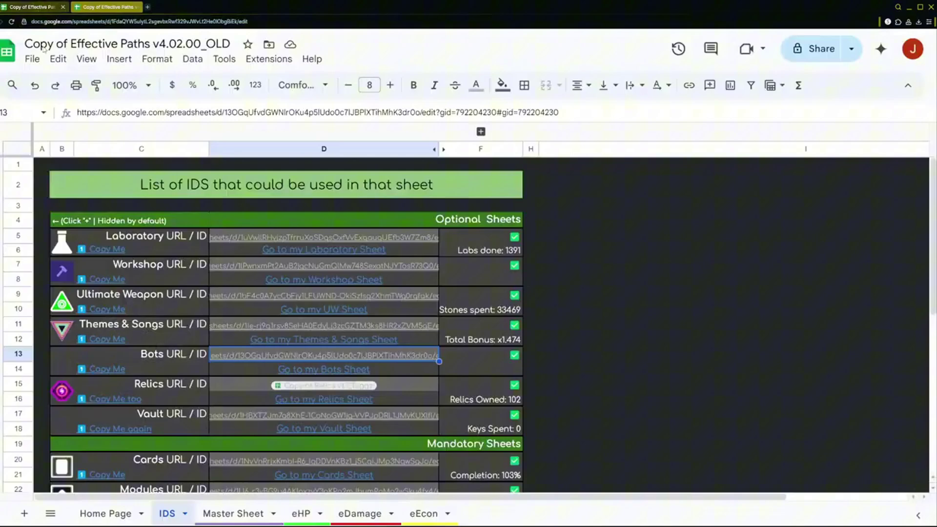
pyautogui.click(402, 384)
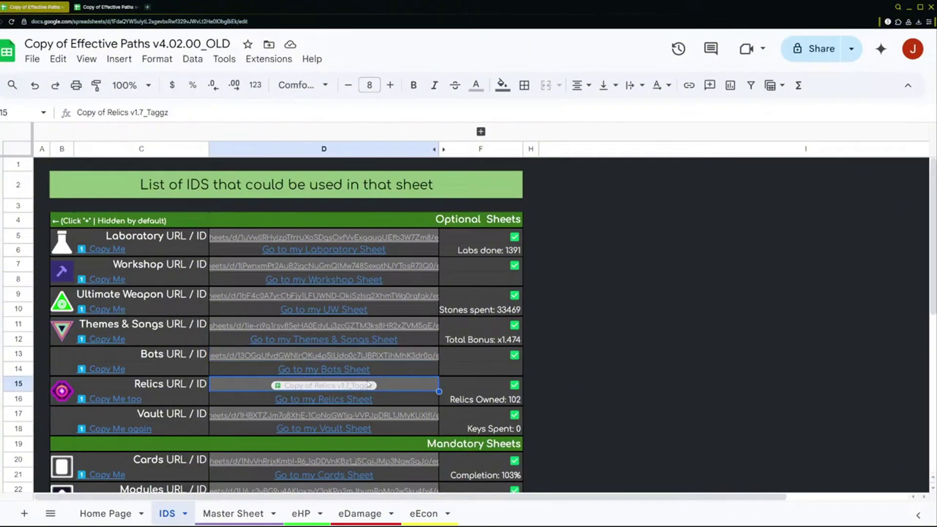
pyautogui.click(420, 405)
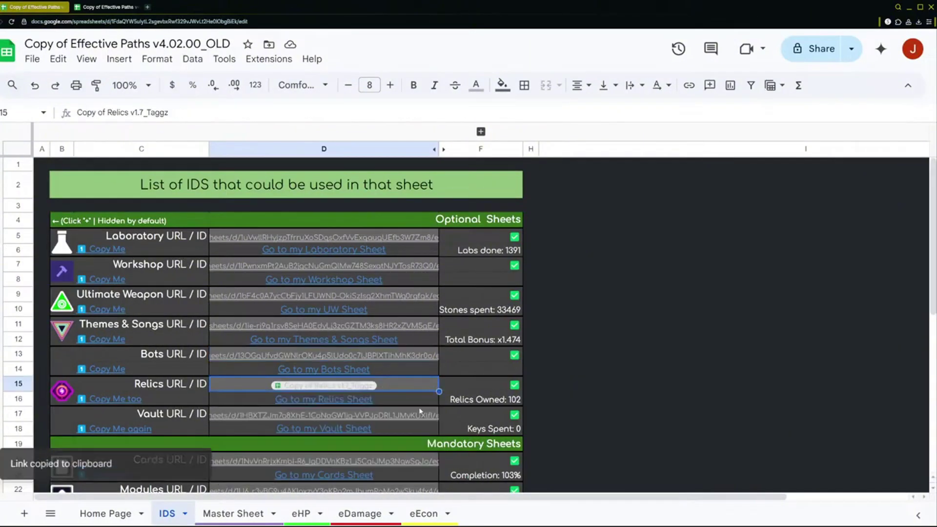
pyautogui.hotkey('ctrl', 'Tab')
pyautogui.click(389, 388)
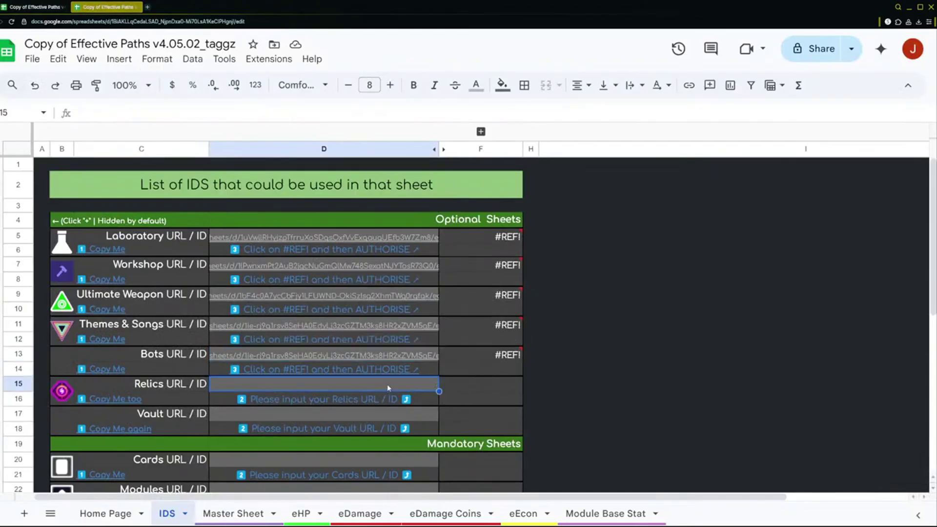
pyautogui.hotkey('ctrl', 'v')
pyautogui.hotkey('ctrl', 'Tab')
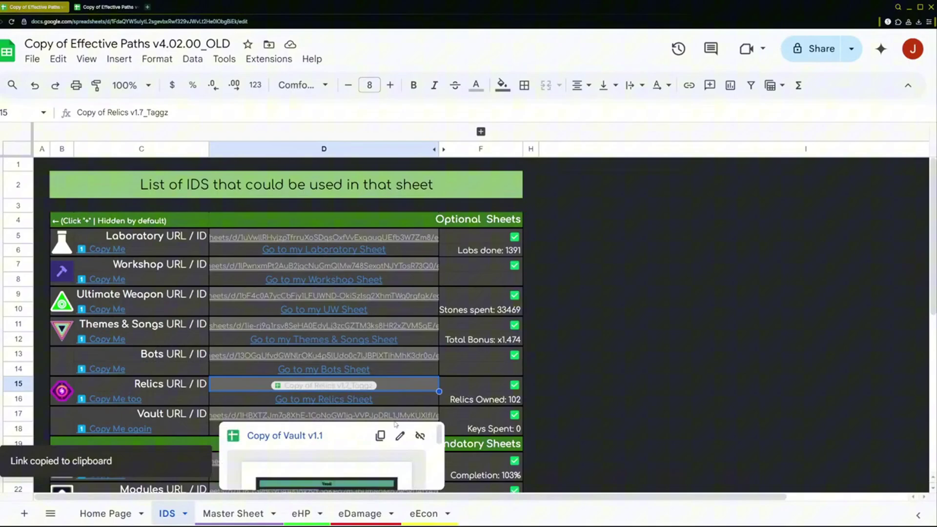
pyautogui.click(96, 8)
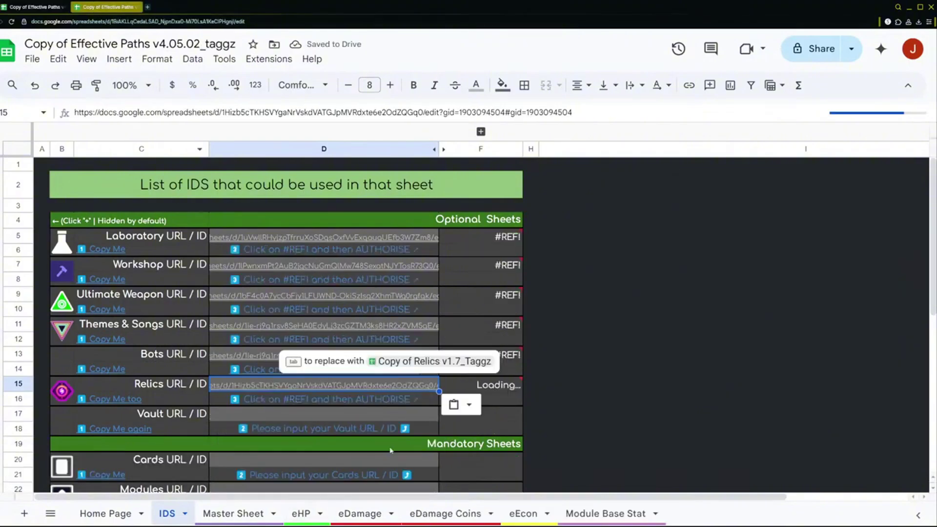
pyautogui.click(386, 416)
pyautogui.hotkey('ctrl', 'v')
# Paste the Cards and Modules links into D20 and D22 of the taggz copy.
pyautogui.scroll(-3, 386, 399)
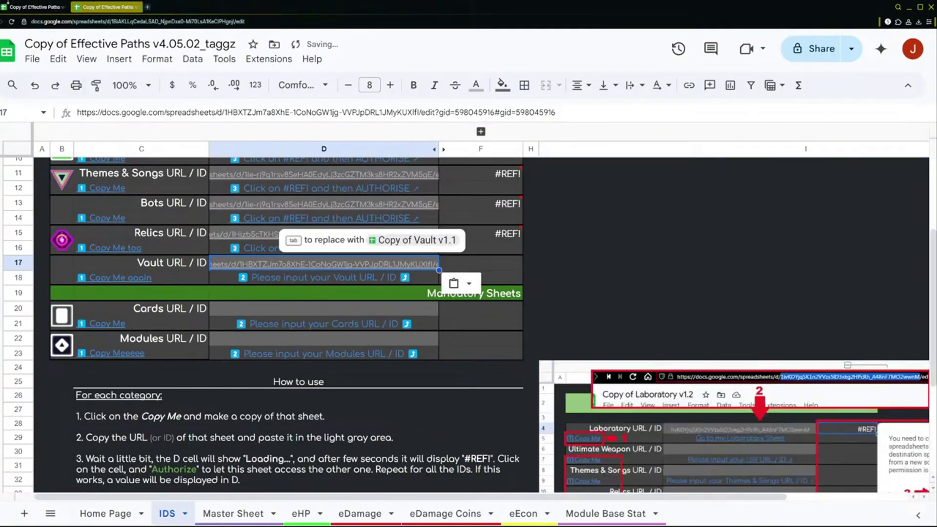
pyautogui.hotkey('ctrl', 'Tab')
pyautogui.scroll(-1, 383, 445)
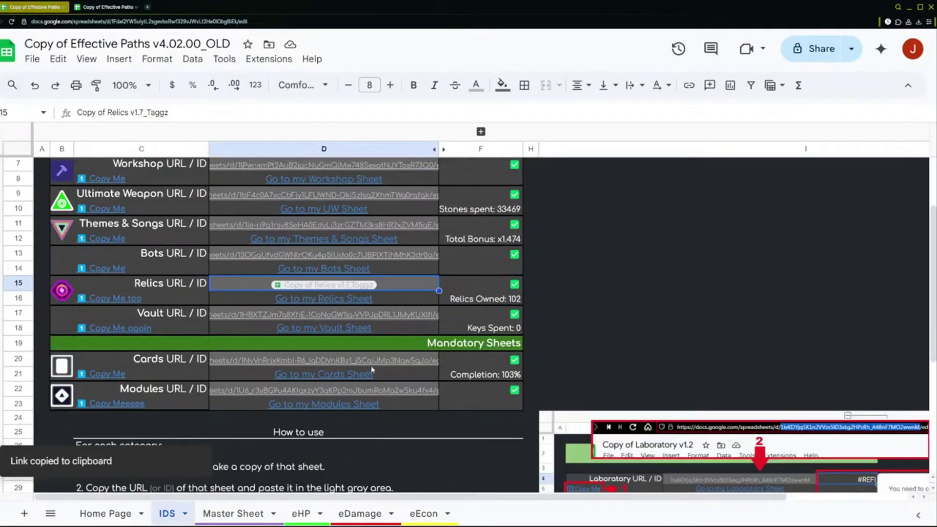
pyautogui.moveTo(373, 361)
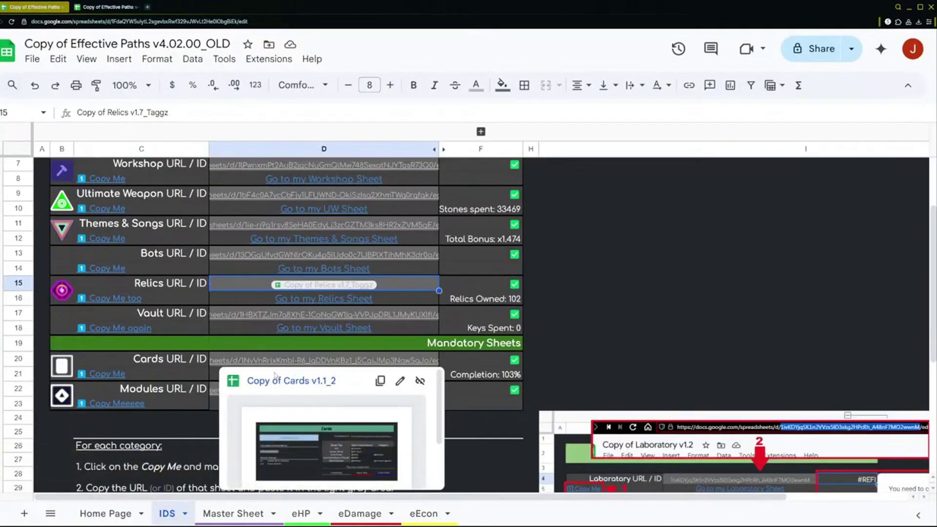
pyautogui.click(380, 381)
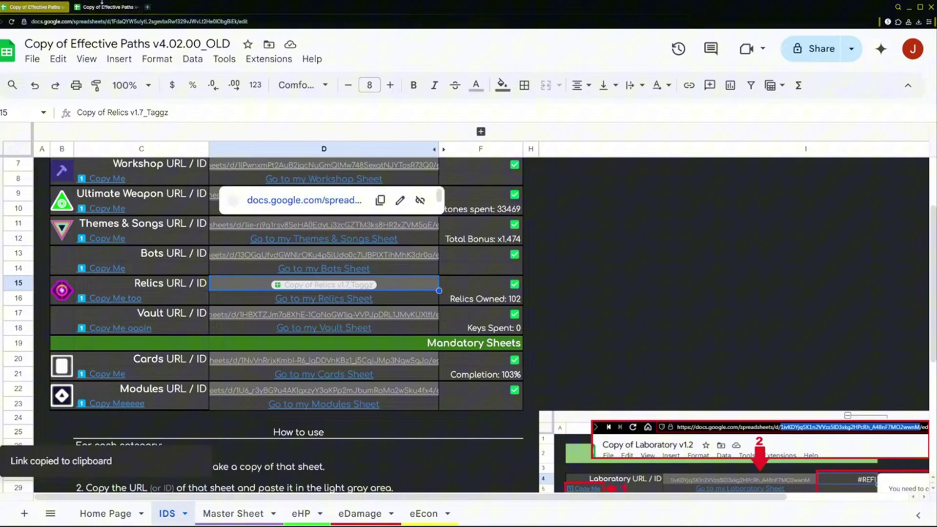
pyautogui.click(102, 7)
pyautogui.click(366, 315)
pyautogui.hotkey('ctrl', 'v')
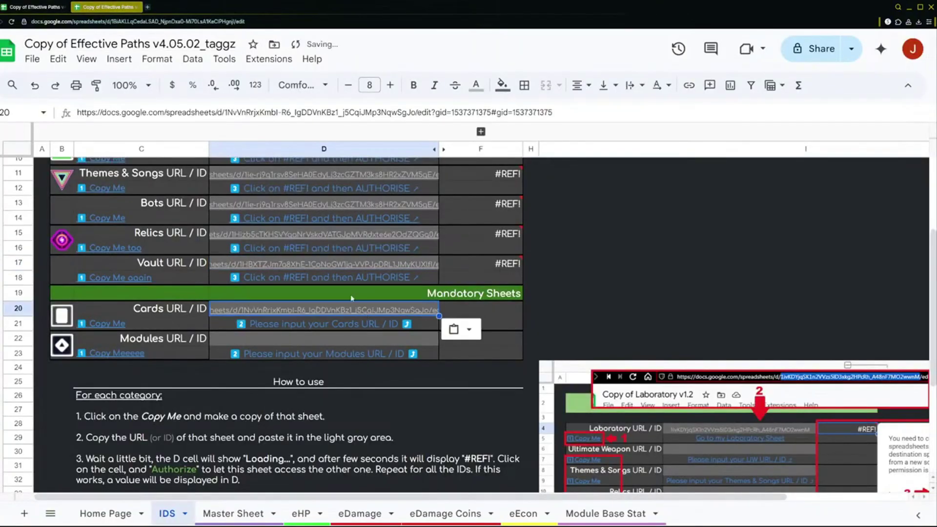
pyautogui.hotkey('ctrl', 'shift', 'Tab')
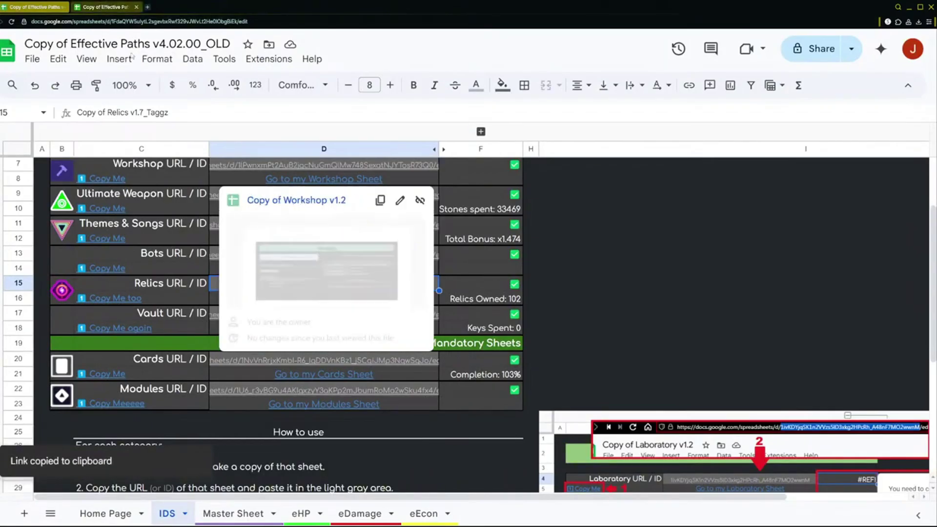
pyautogui.hotkey('ctrl', 'Tab')
pyautogui.click(388, 337)
pyautogui.hotkey('ctrl', 'v')
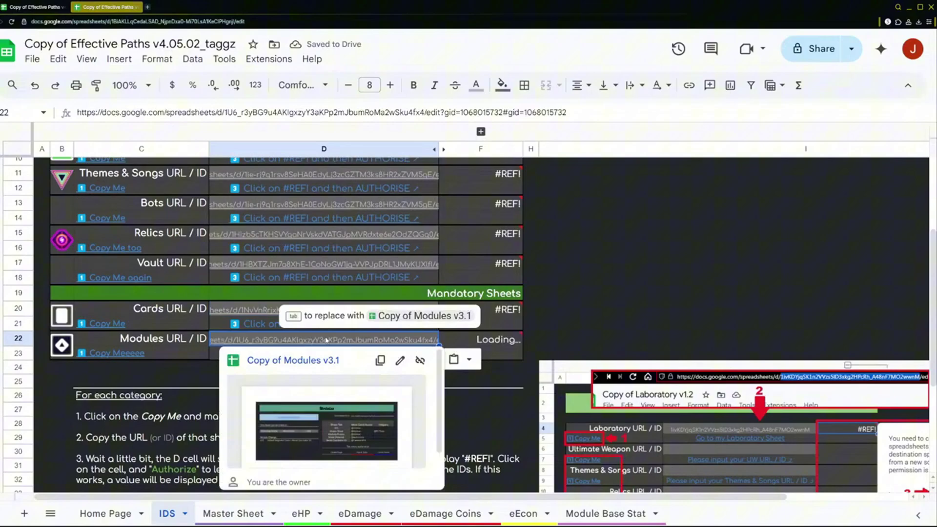
pyautogui.scroll(3, 377, 264)
# Allow access for the Laboratory, Workshop, Ultimate Weapon and Themes & Songs status cells in column F.
pyautogui.click(512, 241)
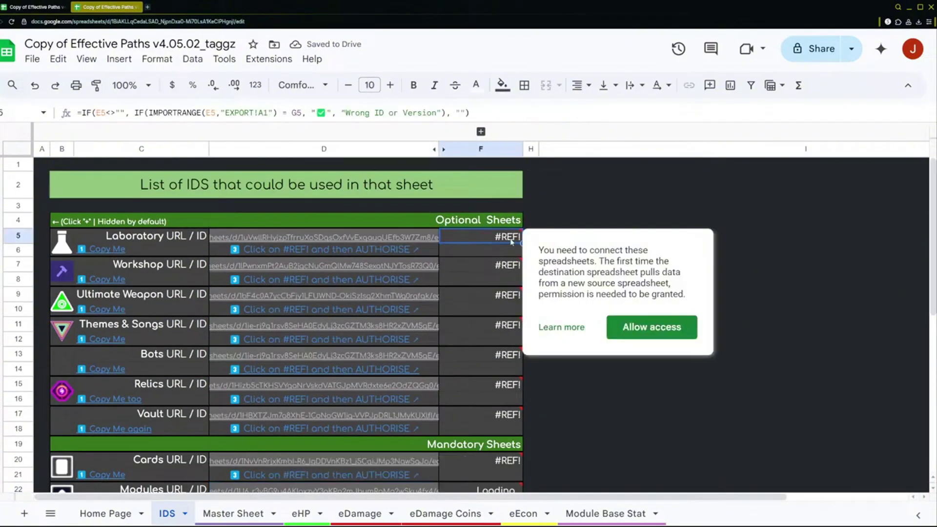
pyautogui.click(654, 332)
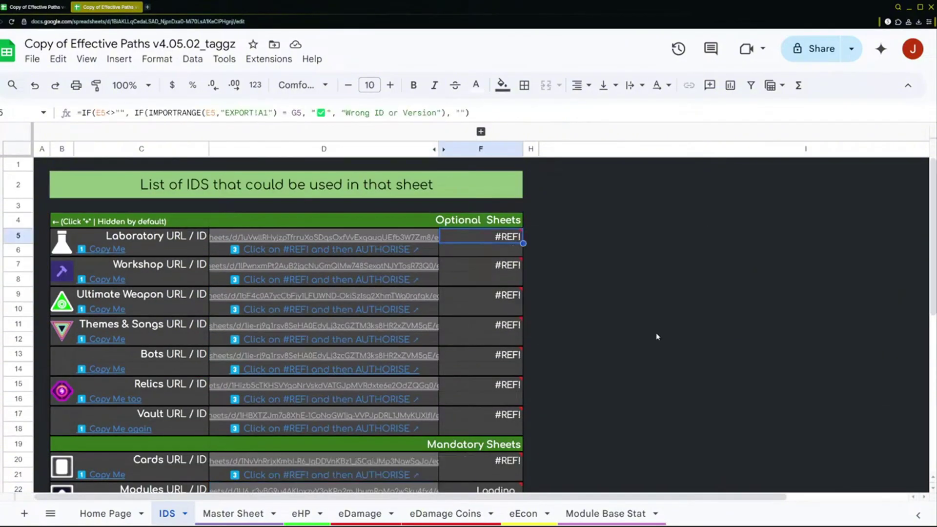
pyautogui.click(488, 262)
pyautogui.click(664, 359)
pyautogui.click(512, 298)
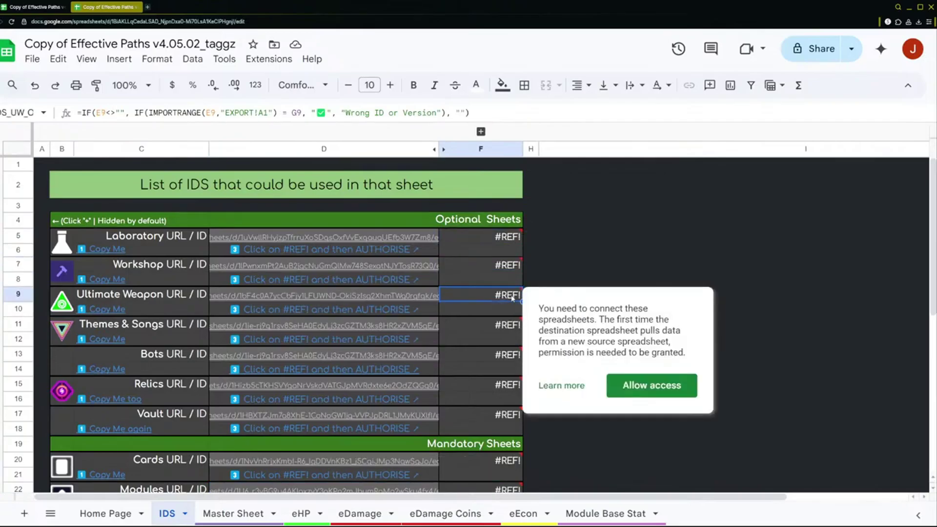
pyautogui.click(659, 386)
pyautogui.press('Down')
pyautogui.press('Down')
pyautogui.click(642, 413)
pyautogui.press('Down')
pyautogui.press('Down')
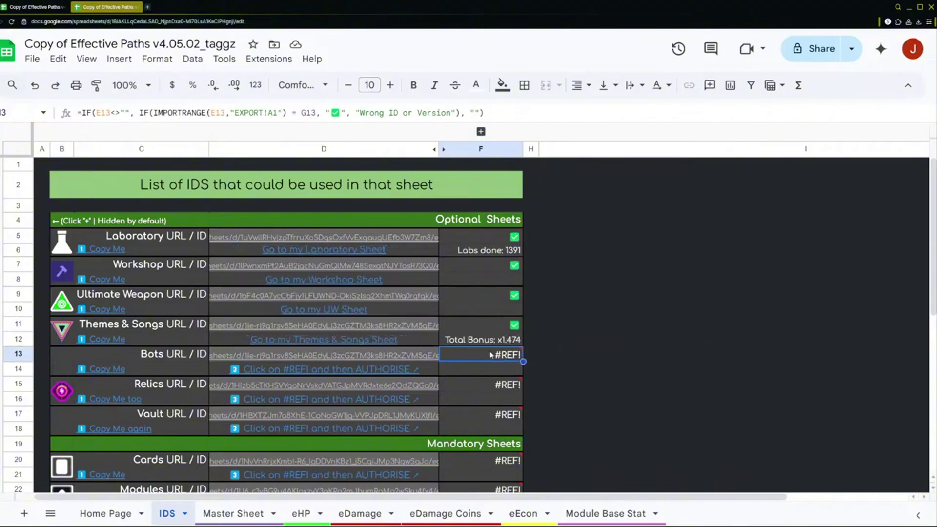
pyautogui.moveTo(491, 355)
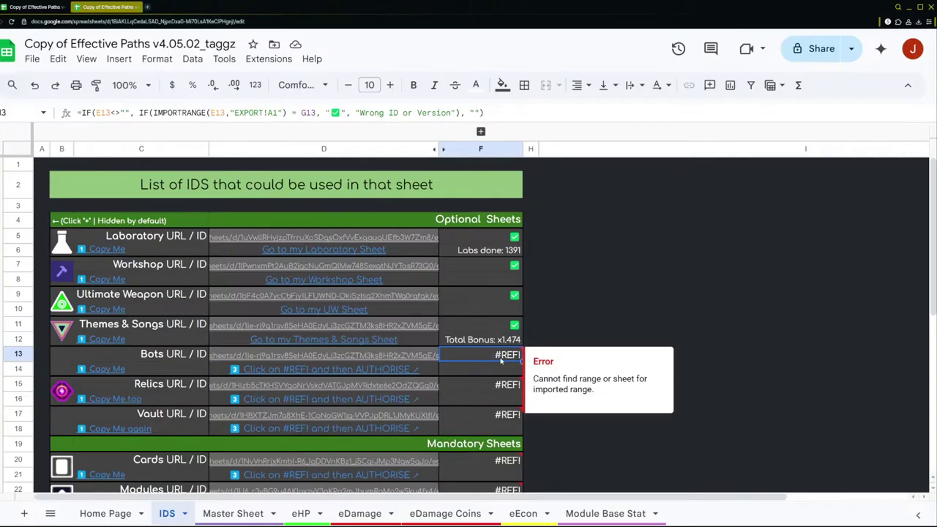
pyautogui.press('Up')
pyautogui.press('Down')
# Replace the Bots link in D13 with the Copy of Bots v1.0 URL from the old copy.
pyautogui.moveTo(390, 362)
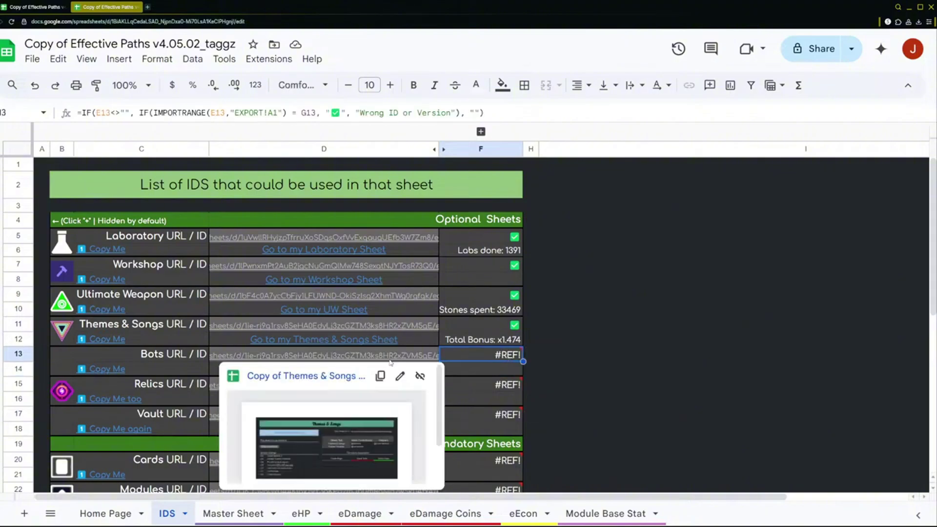
pyautogui.click(407, 353)
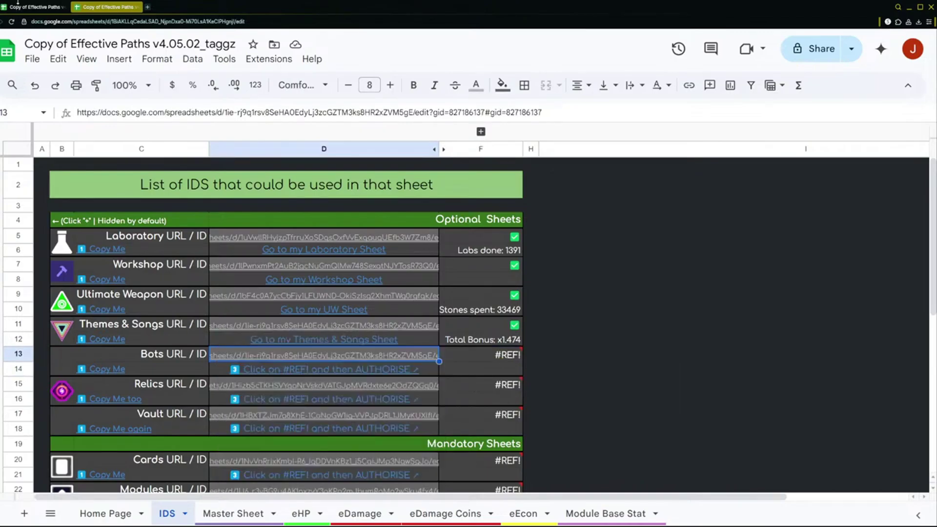
pyautogui.hotkey('ctrl', 'shift', 'Tab')
pyautogui.click(276, 258)
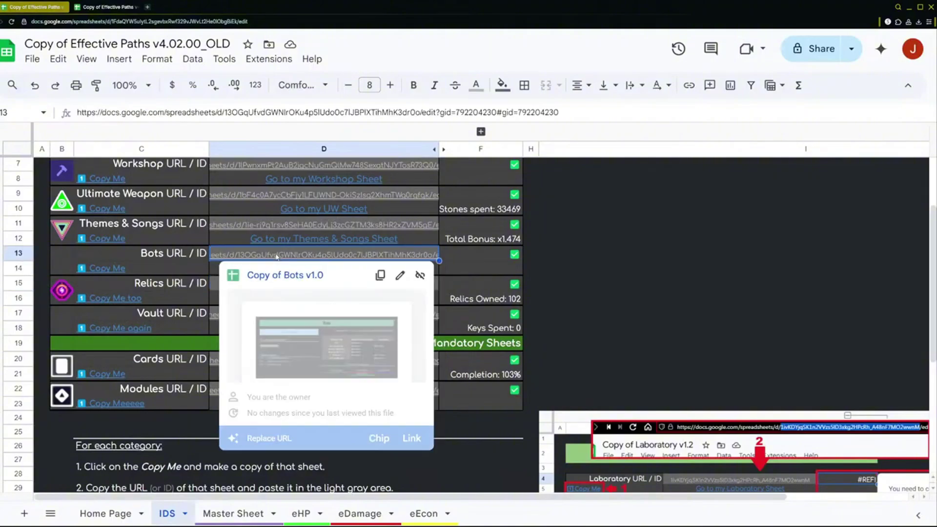
pyautogui.click(380, 274)
pyautogui.click(106, 7)
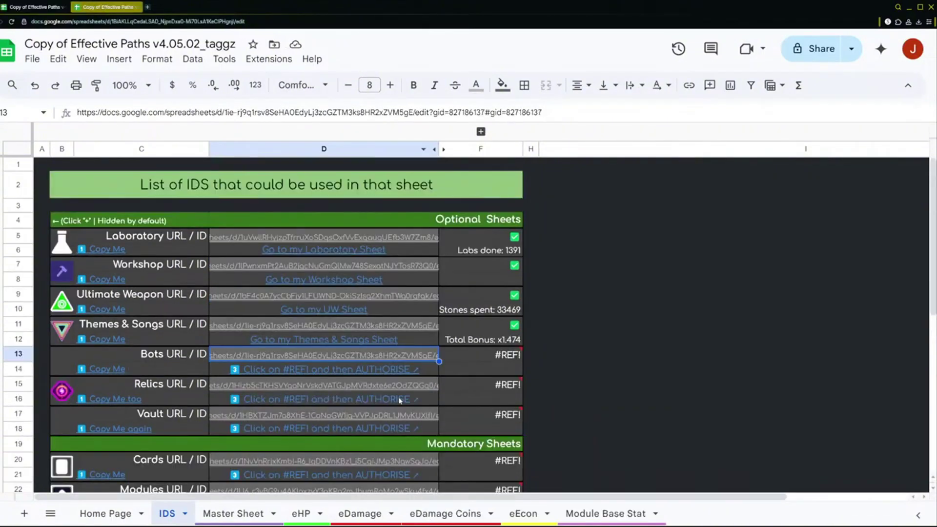
pyautogui.hotkey('ctrl', 'v')
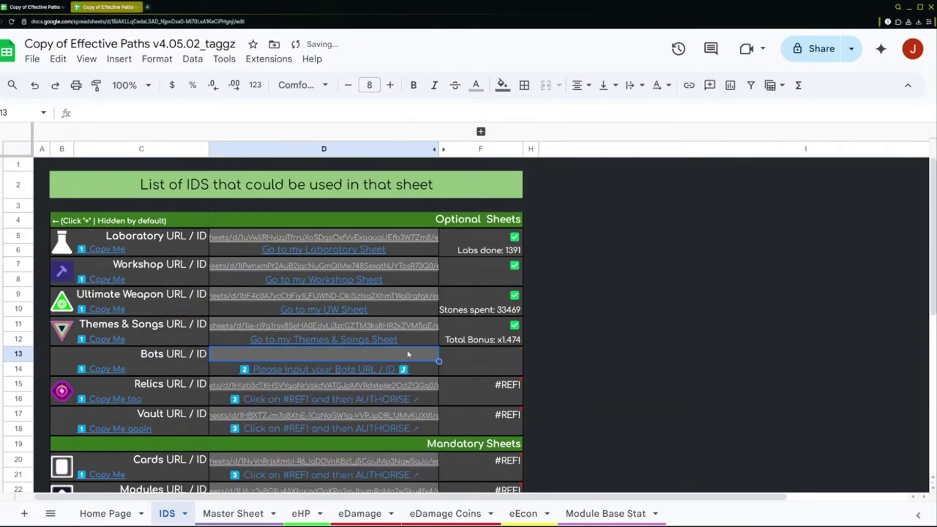
pyautogui.click(505, 356)
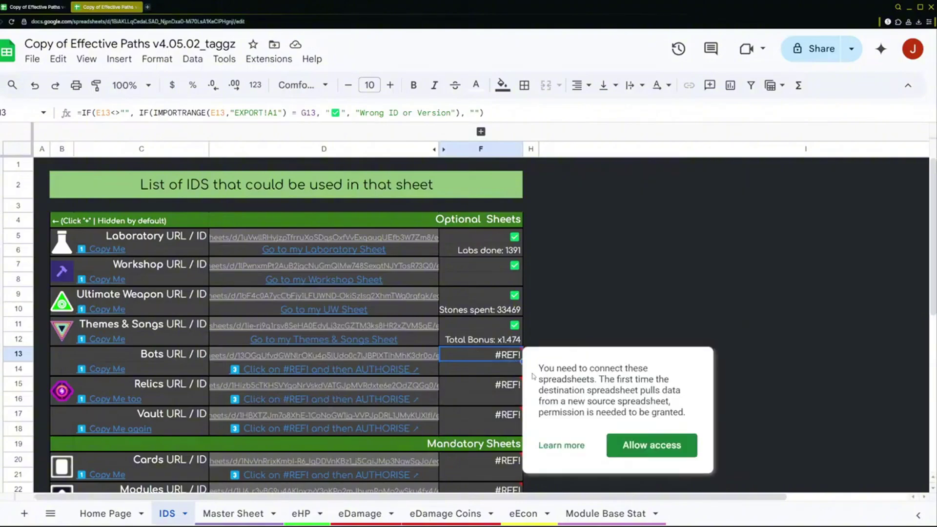
# Allow access for the Bots, Relics, Vault, Cards and Modules statuses so all show green checks.
pyautogui.click(649, 444)
pyautogui.click(518, 388)
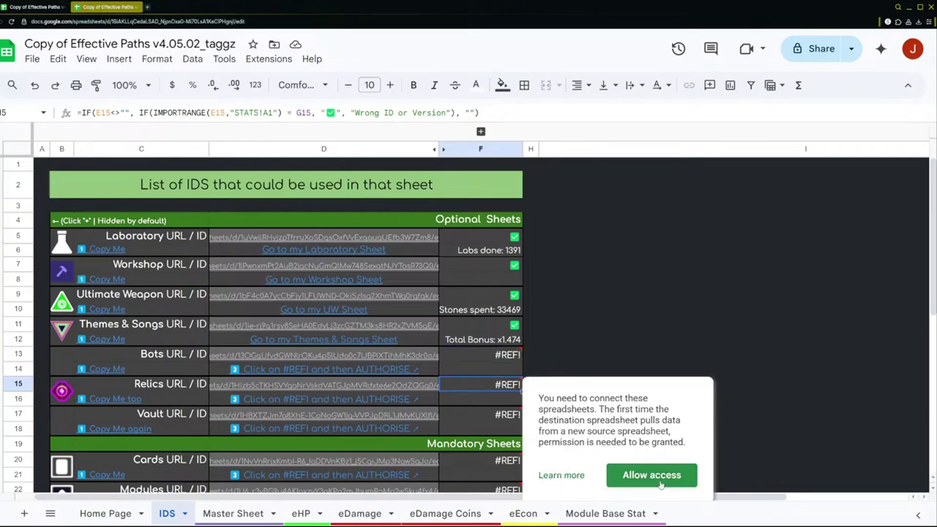
pyautogui.click(503, 415)
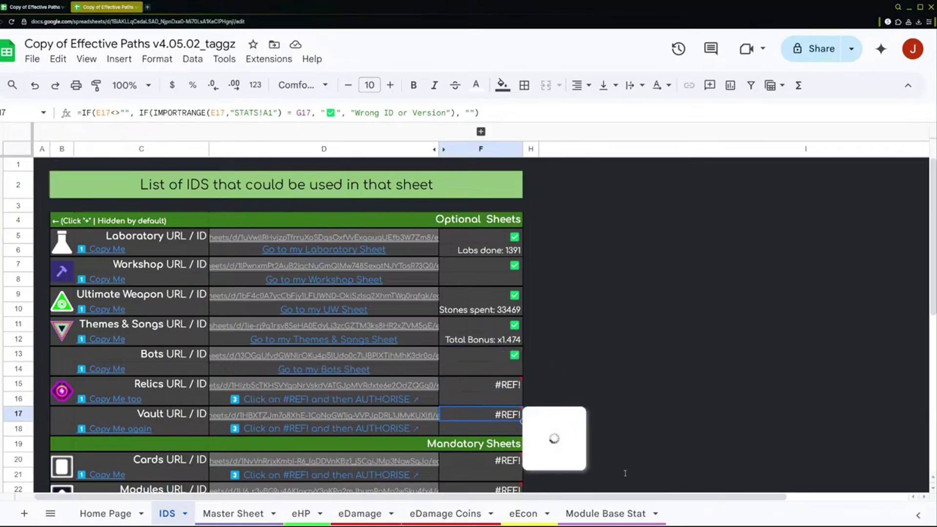
pyautogui.click(678, 472)
pyautogui.scroll(-1, 505, 427)
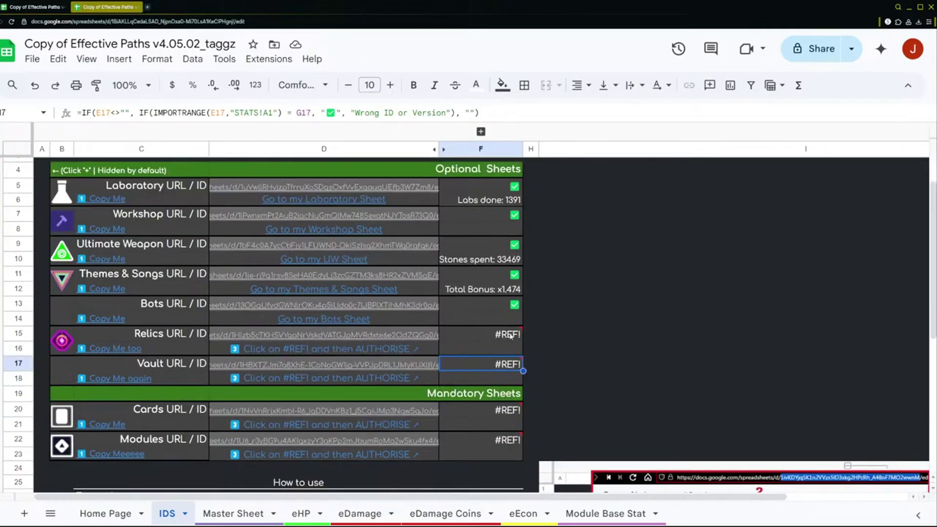
pyautogui.moveTo(510, 336)
pyautogui.click(652, 426)
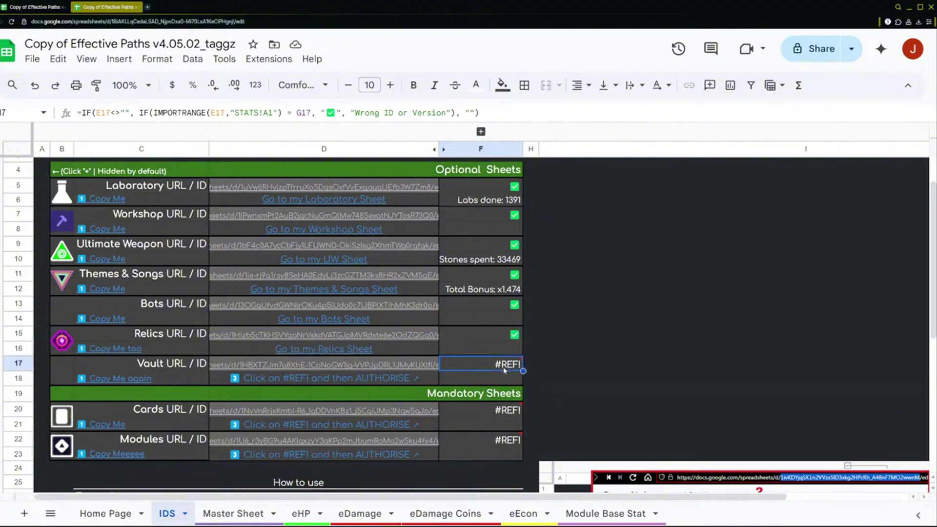
pyautogui.click(493, 414)
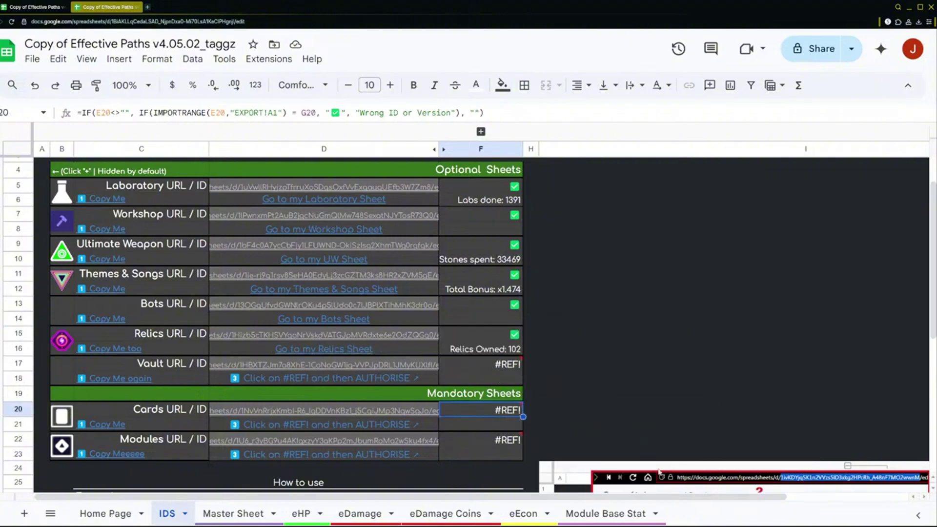
pyautogui.scroll(-2, 659, 471)
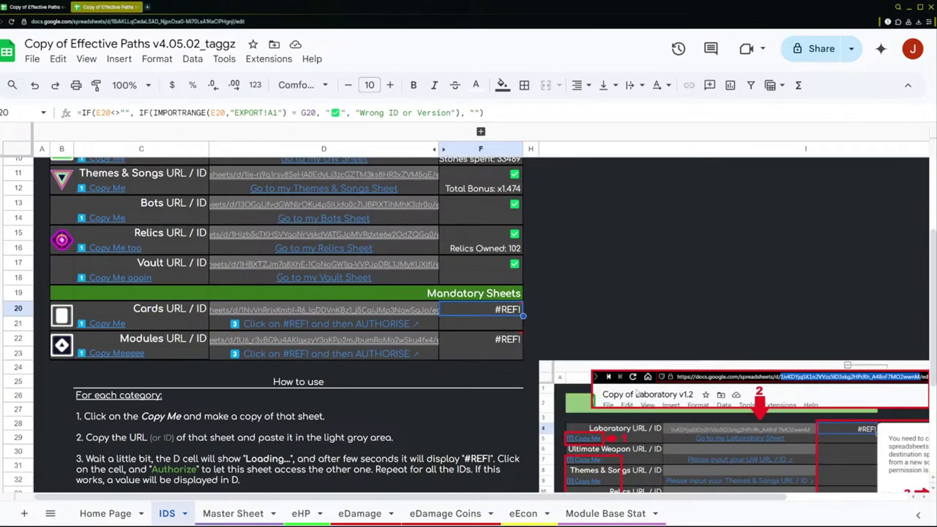
pyautogui.click(491, 336)
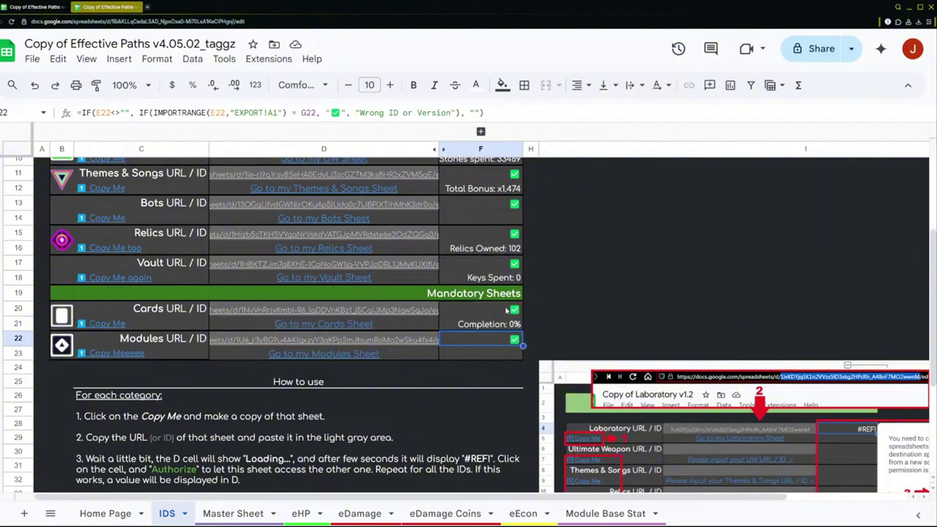
pyautogui.scroll(1, 459, 347)
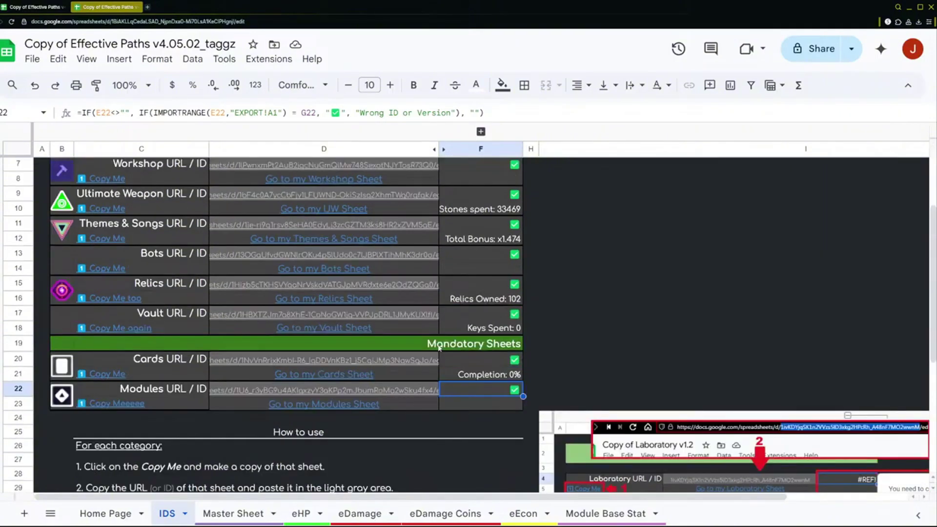
pyautogui.scroll(2, 439, 347)
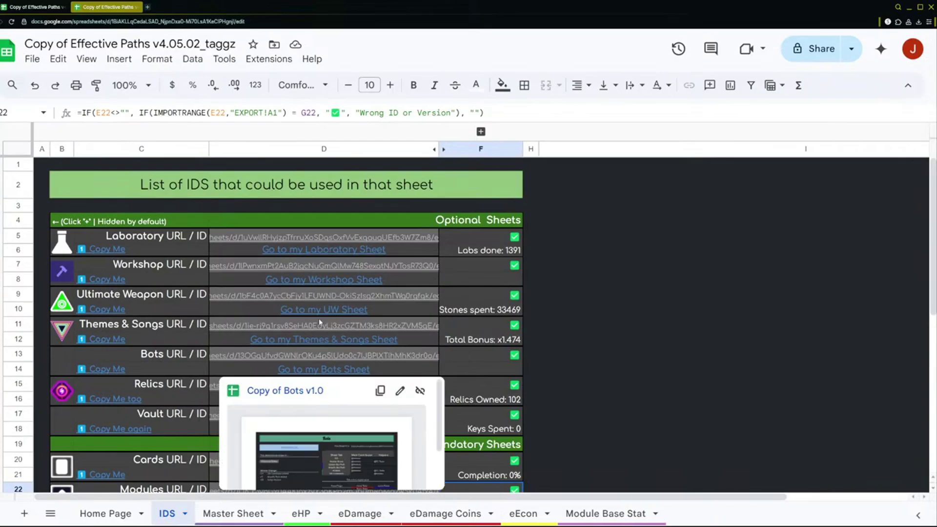
# Go to the Home Page sheet and select the v4.05.02.00 changelog note.
pyautogui.moveTo(297, 310)
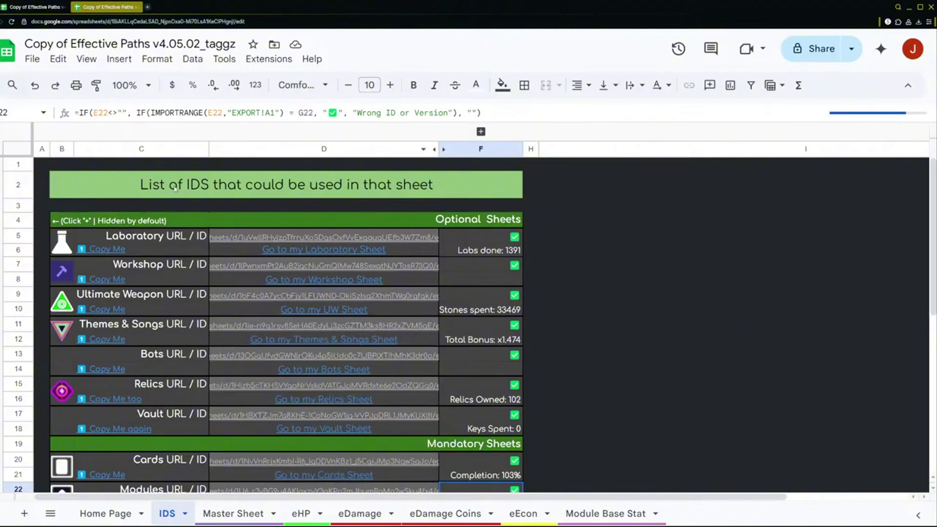
pyautogui.click(107, 513)
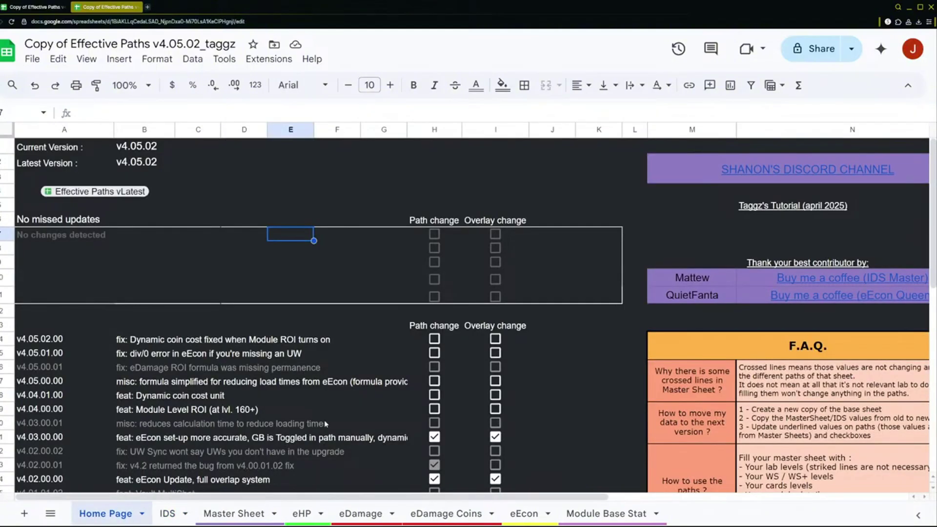
pyautogui.click(152, 338)
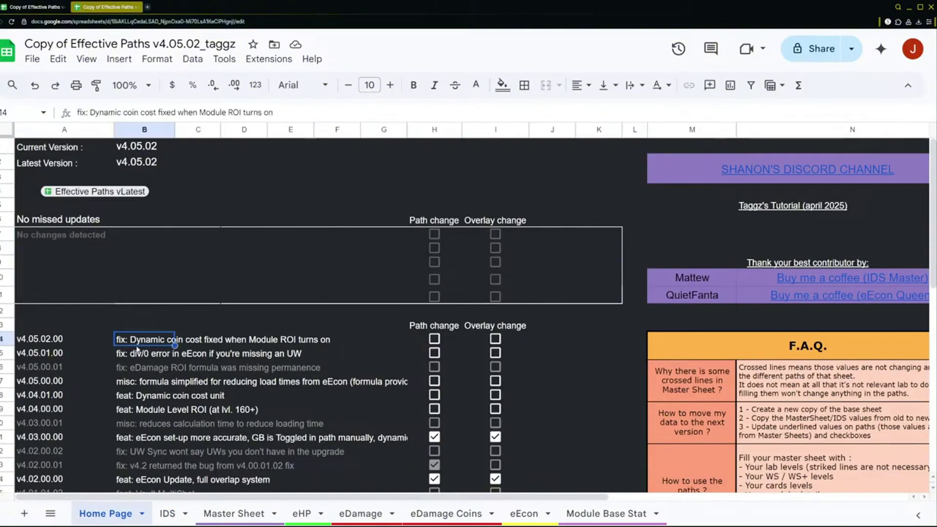